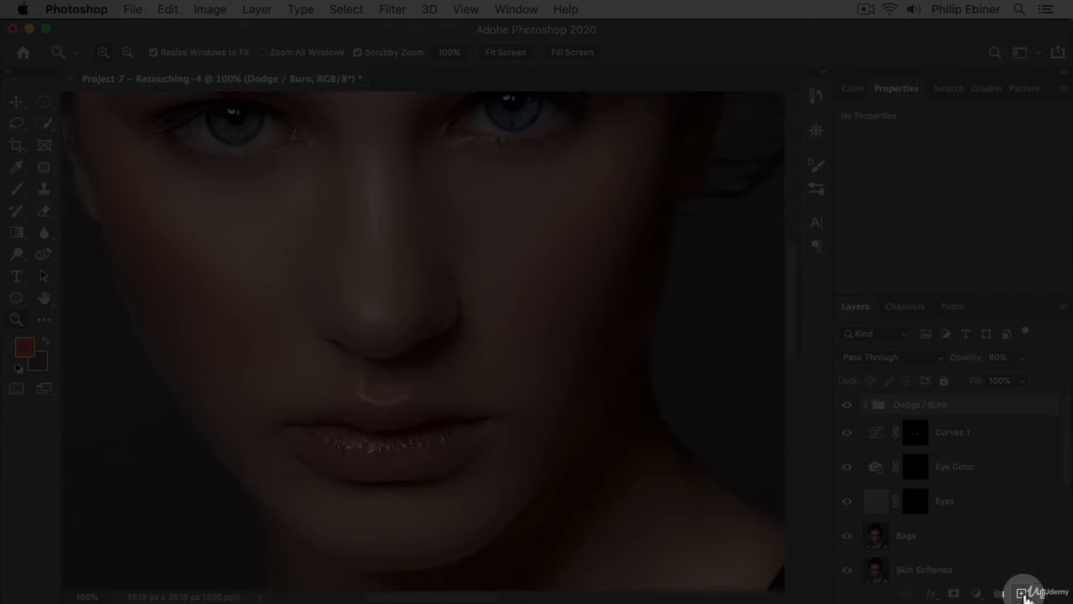
- Add a new layer at the top of the layer stack and rename it Lipstick
click(1024, 593)
double_click(911, 411)
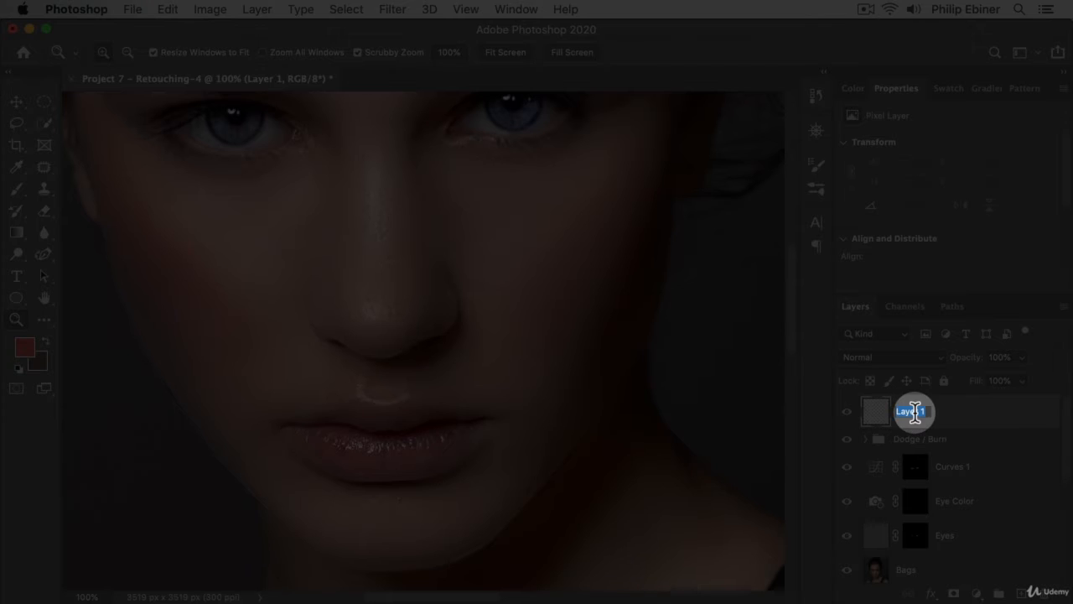
text(Lipstick)
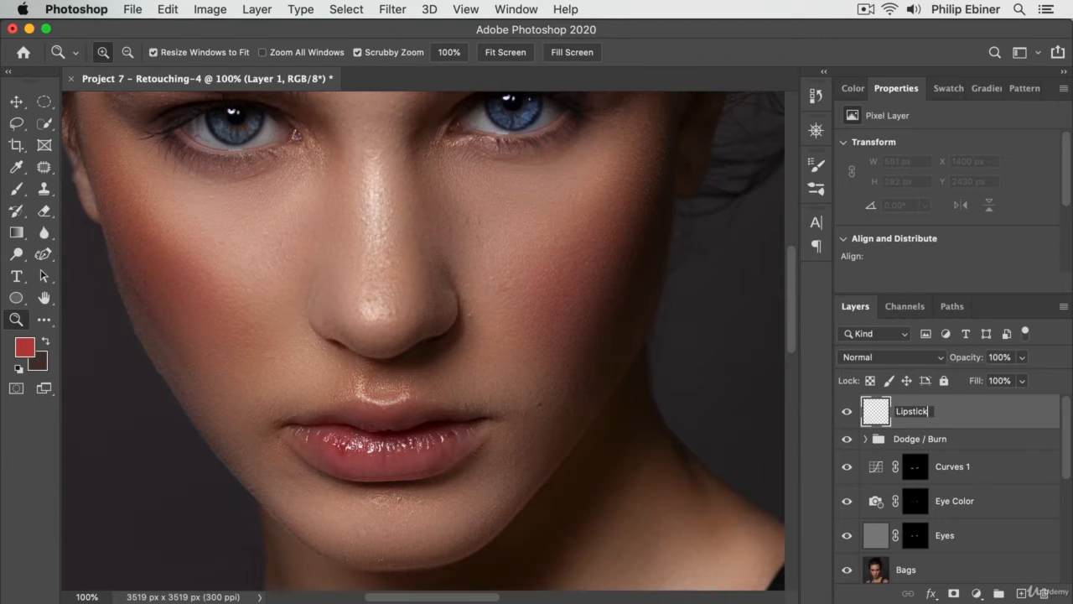
key(Return)
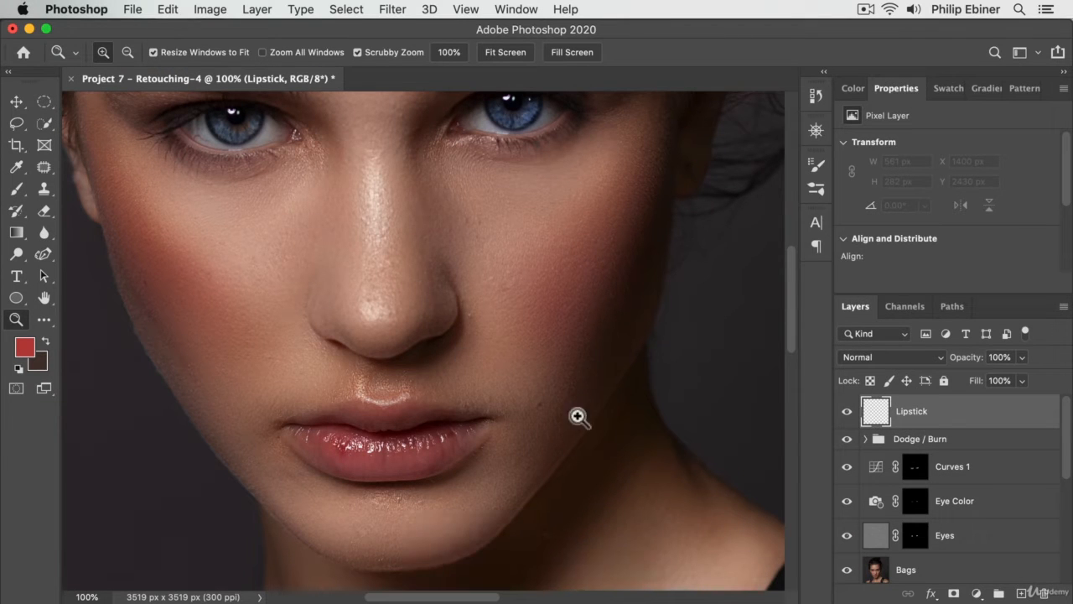
- Sample the lower lip's color for the brush and shift the foreground color to a brighter, more saturated red
click(16, 189)
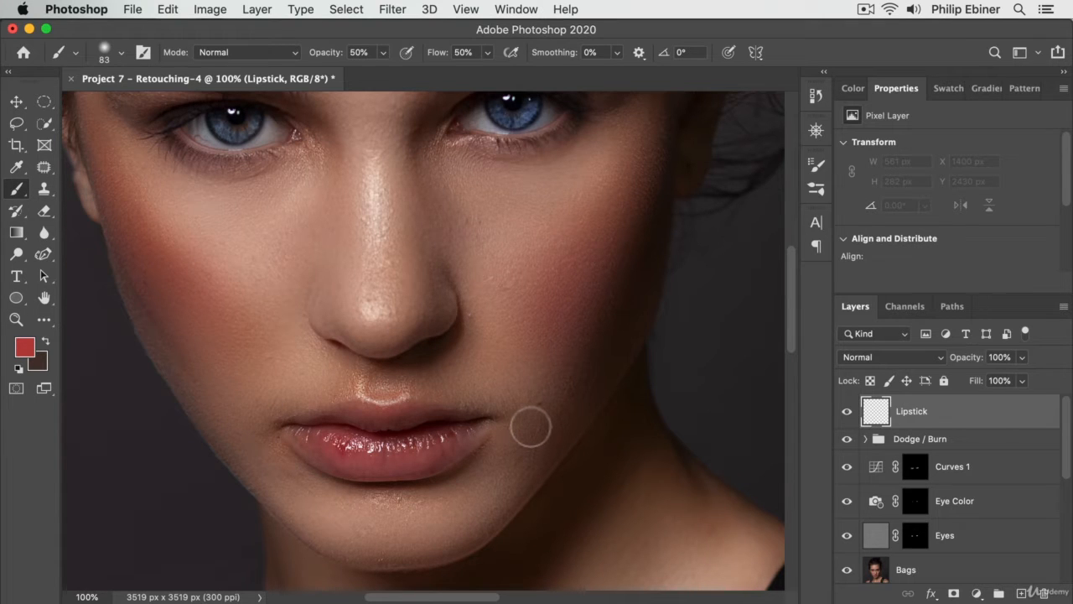
key(i)
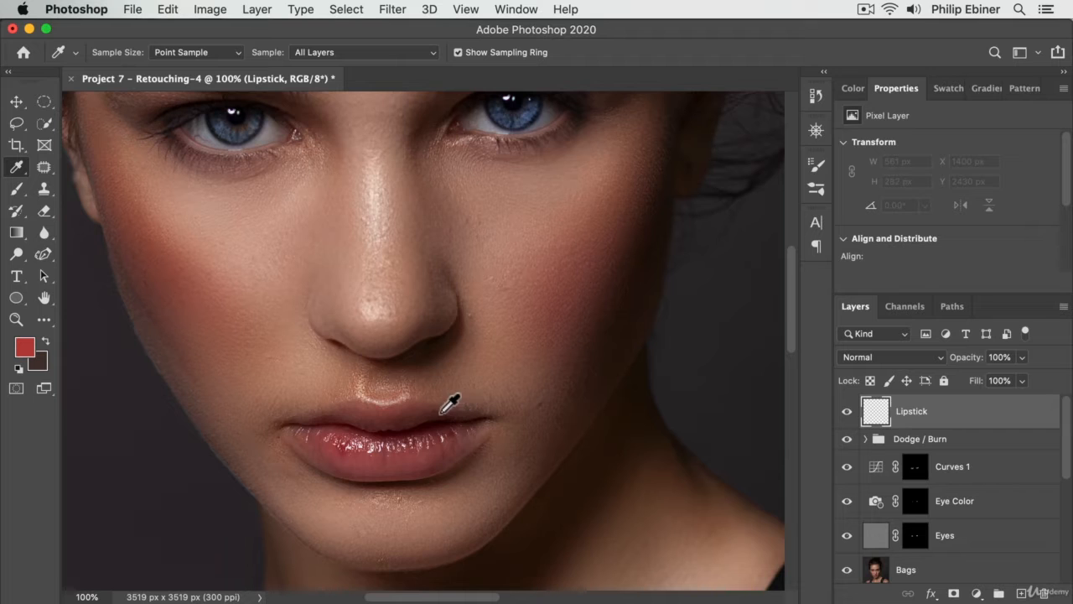
key(b)
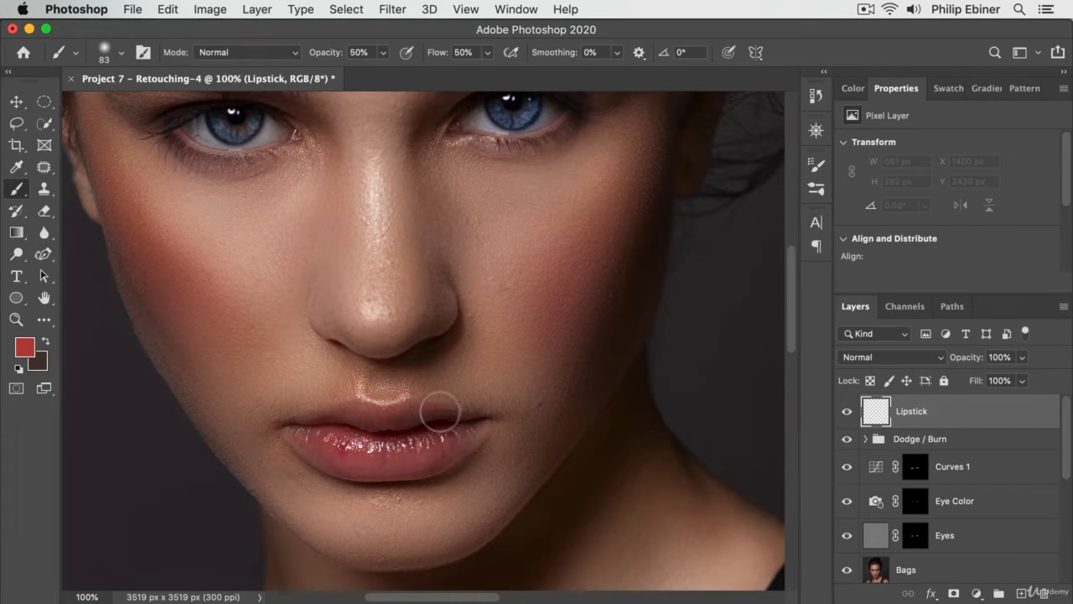
key(alt)
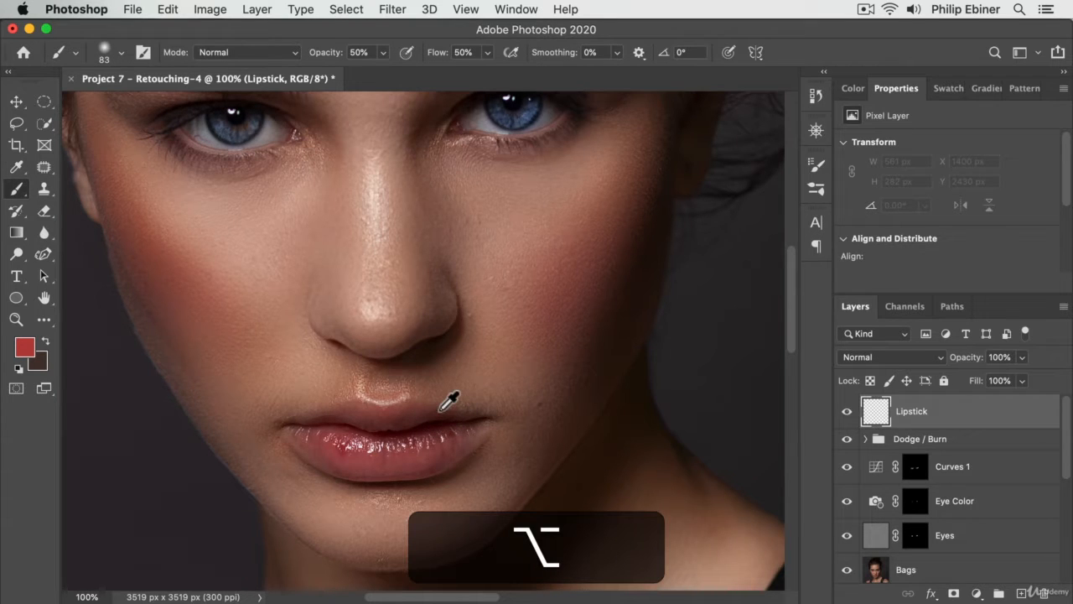
alt+click(410, 461)
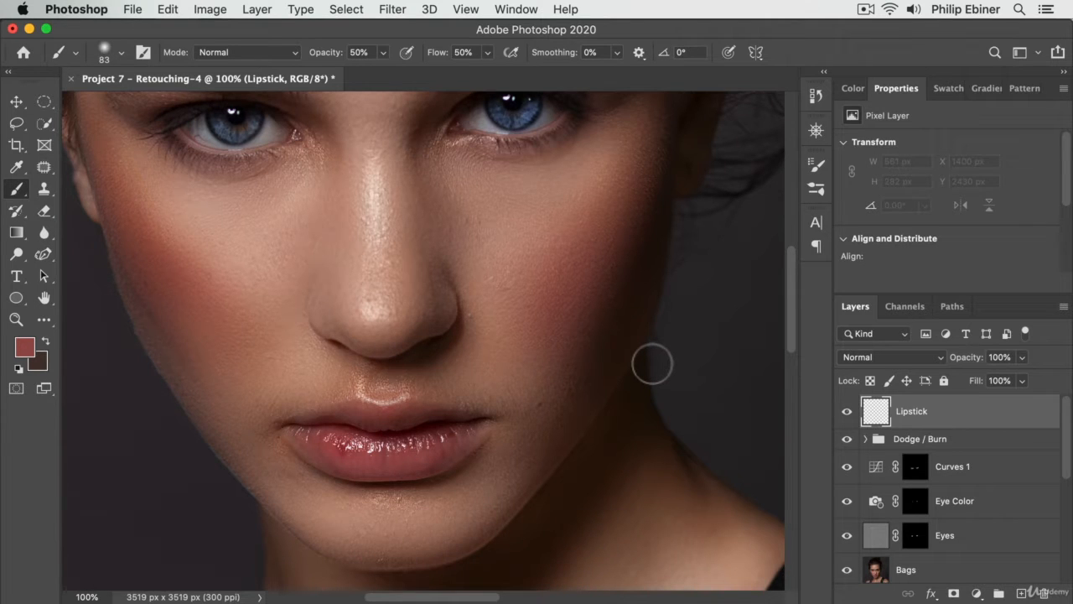
click(26, 348)
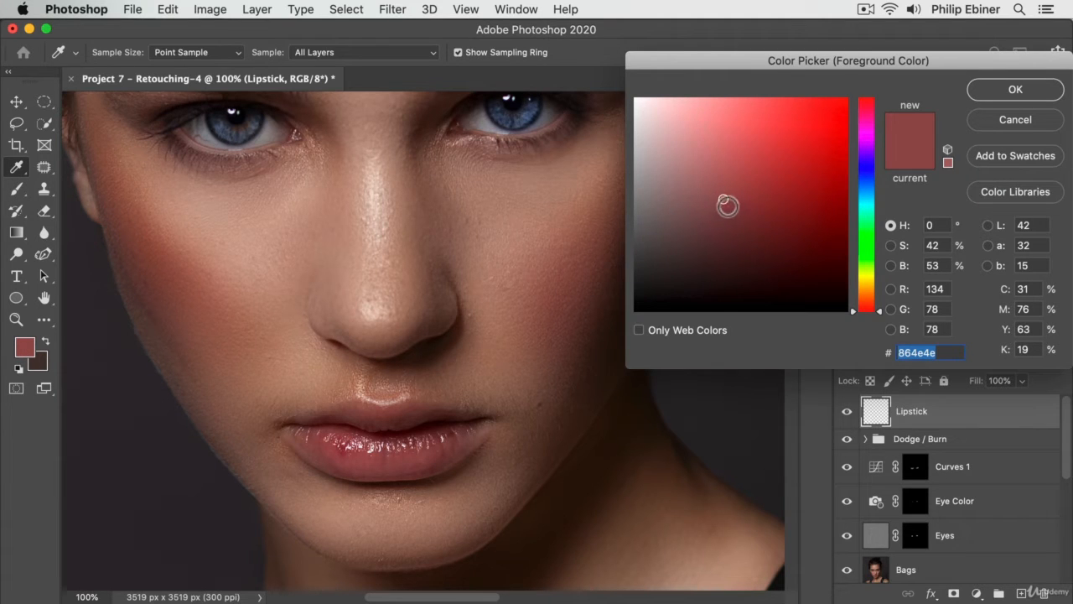
drag(731, 197, 752, 190)
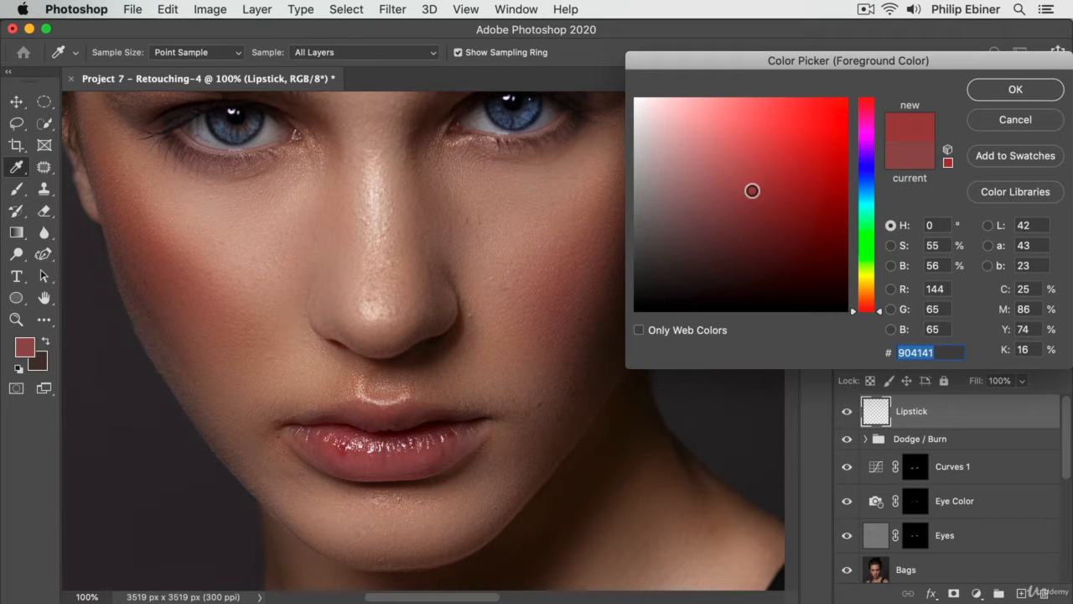
click(1006, 90)
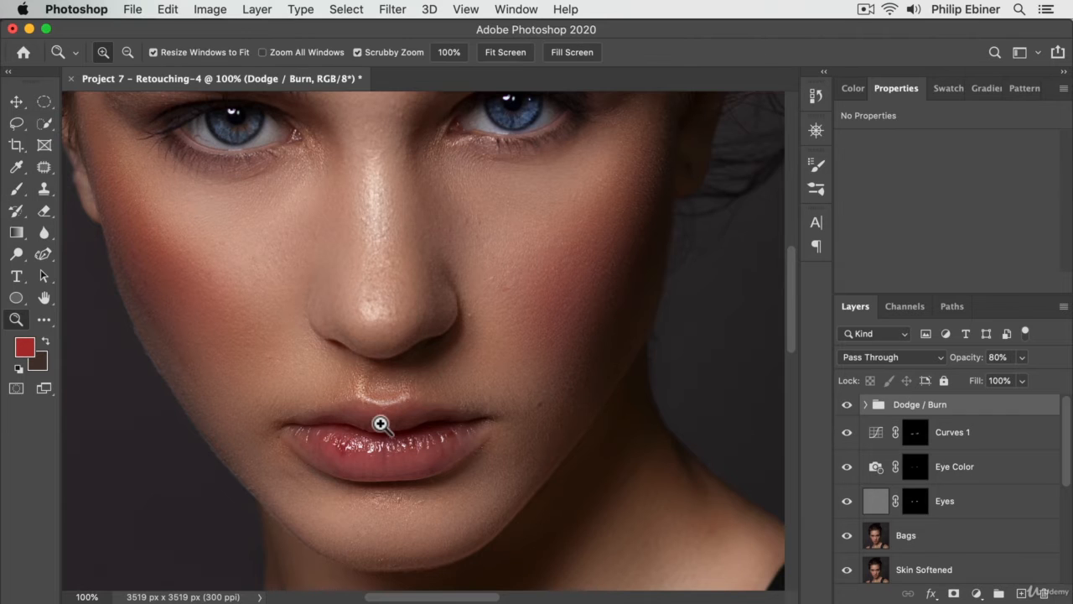
- Create a new layer above the Dodge / Burn group and name it Lipstick
drag(380, 423, 484, 412)
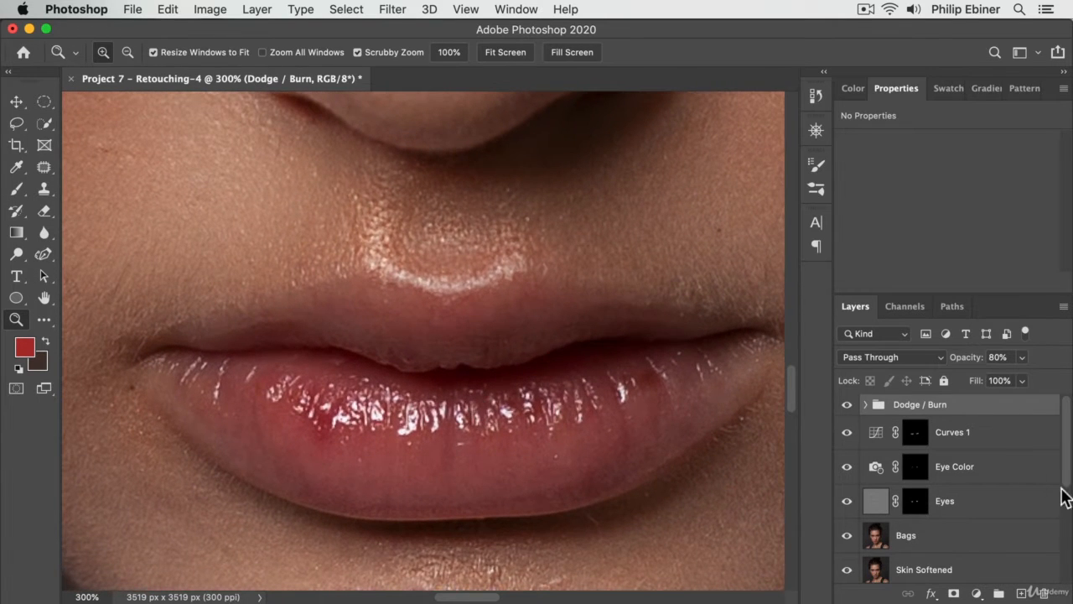
click(1021, 593)
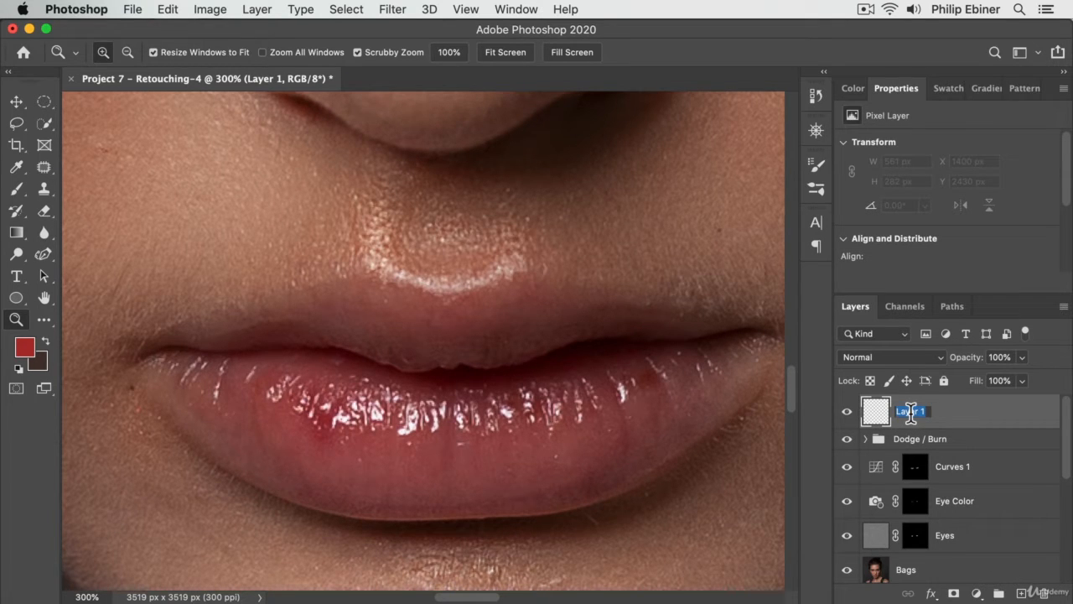
key(shift)
text(Lipstick)
key(Return)
- Brush the red foreground color over most of both lips, raising the brush opacity to 100% and reducing its size to 50
key(b)
mouse_move(339, 333)
mouse_down()
mouse_move(374, 328)
mouse_move(305, 325)
mouse_move(217, 357)
mouse_move(274, 420)
mouse_move(447, 473)
mouse_move(496, 453)
mouse_move(342, 439)
mouse_move(381, 454)
mouse_move(556, 430)
mouse_move(403, 436)
mouse_up()
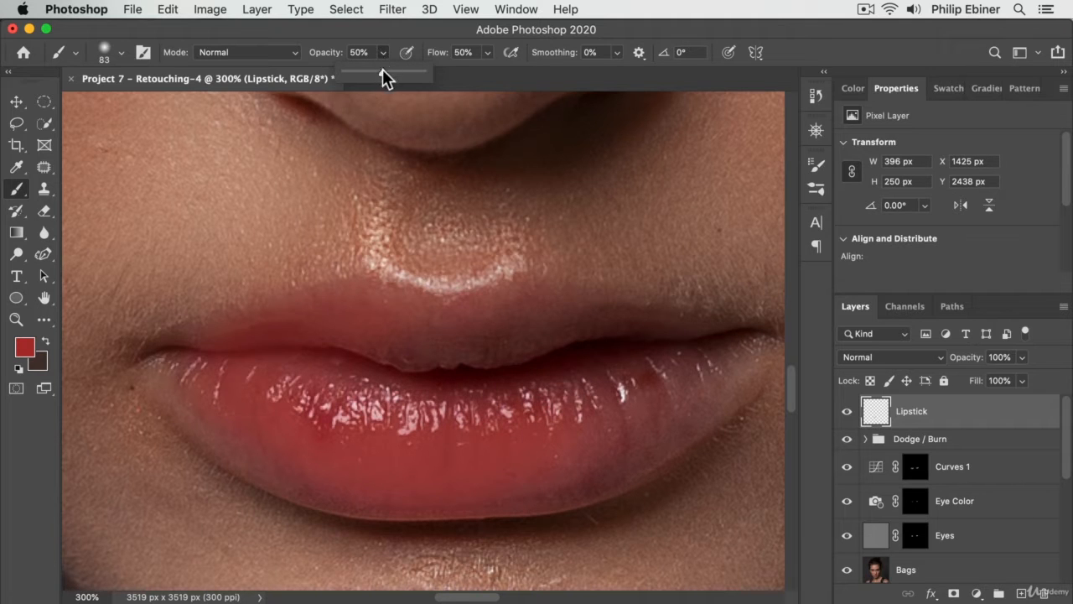
mouse_move(391, 351)
mouse_down()
mouse_move(359, 330)
mouse_move(604, 330)
mouse_move(686, 346)
mouse_move(515, 407)
mouse_move(371, 414)
mouse_move(415, 389)
mouse_move(372, 381)
mouse_move(501, 377)
mouse_move(291, 397)
mouse_move(219, 388)
mouse_move(532, 403)
mouse_move(655, 381)
mouse_move(597, 411)
mouse_up()
drag(673, 384, 602, 431)
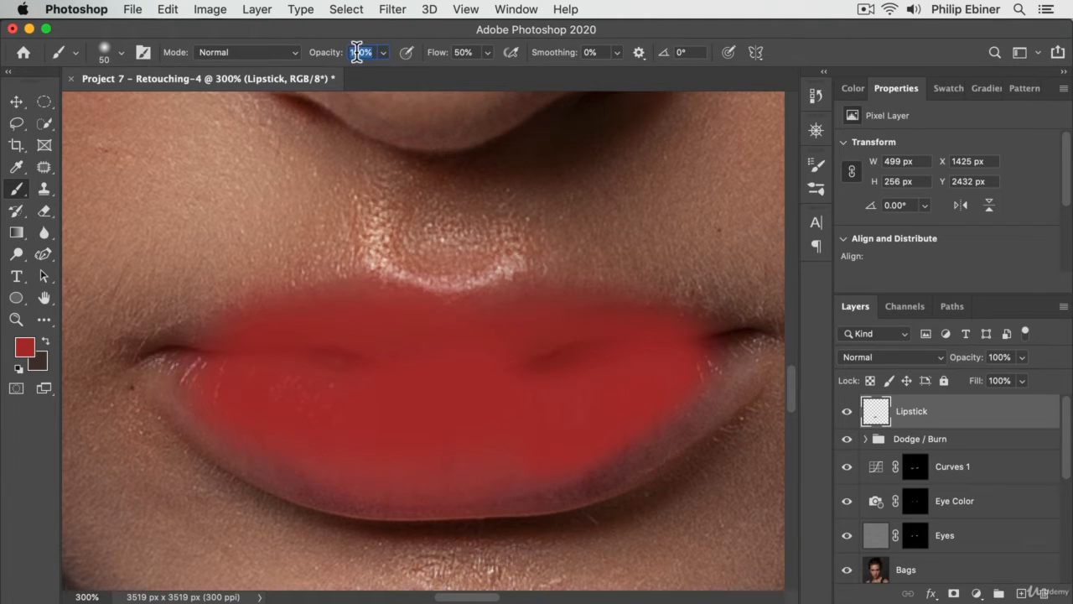
- Set the brush opacity to 25% and paint the remaining lip edges and corners in red
key(Tab)
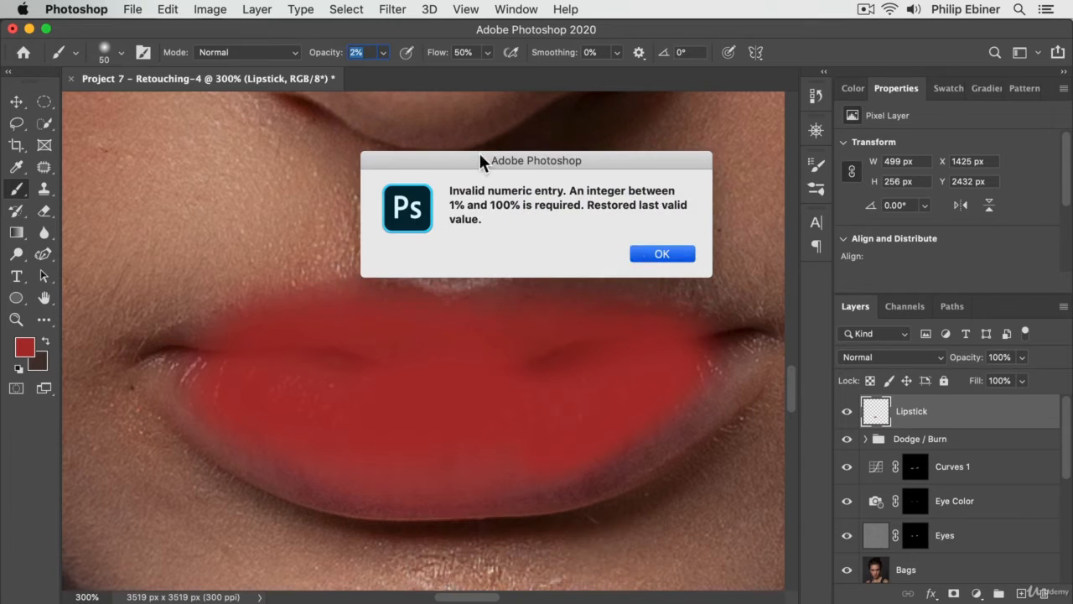
key(Return)
text(2)
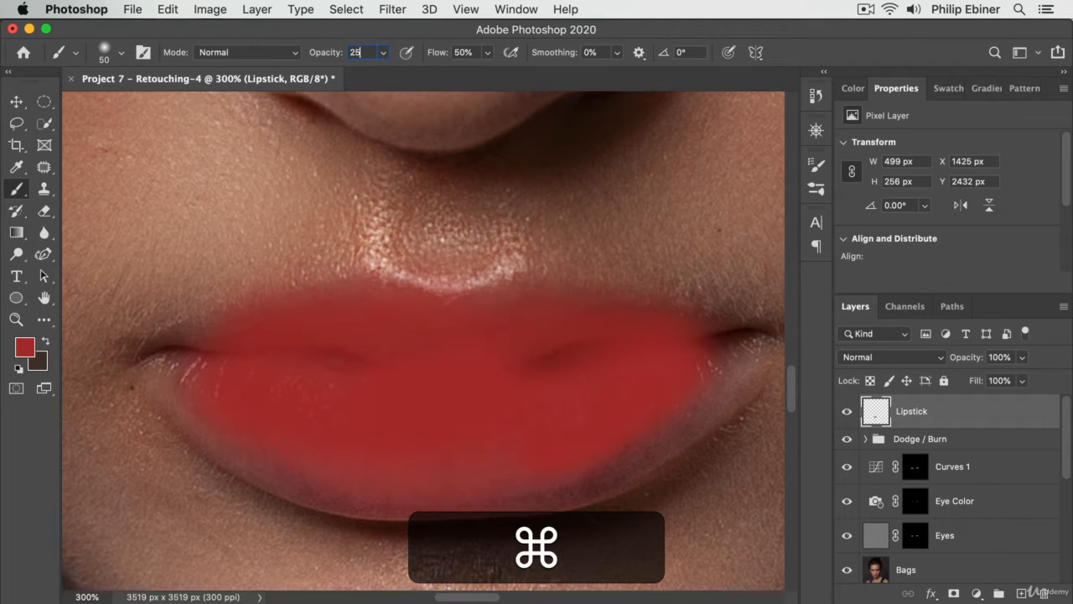
key(Tab)
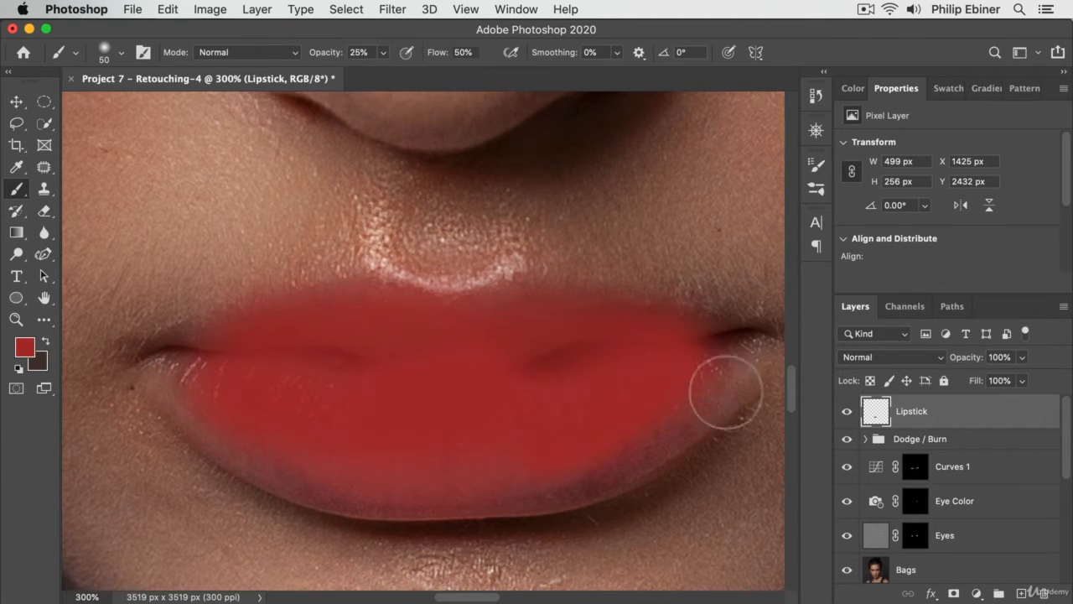
right_click(696, 394)
click(343, 484)
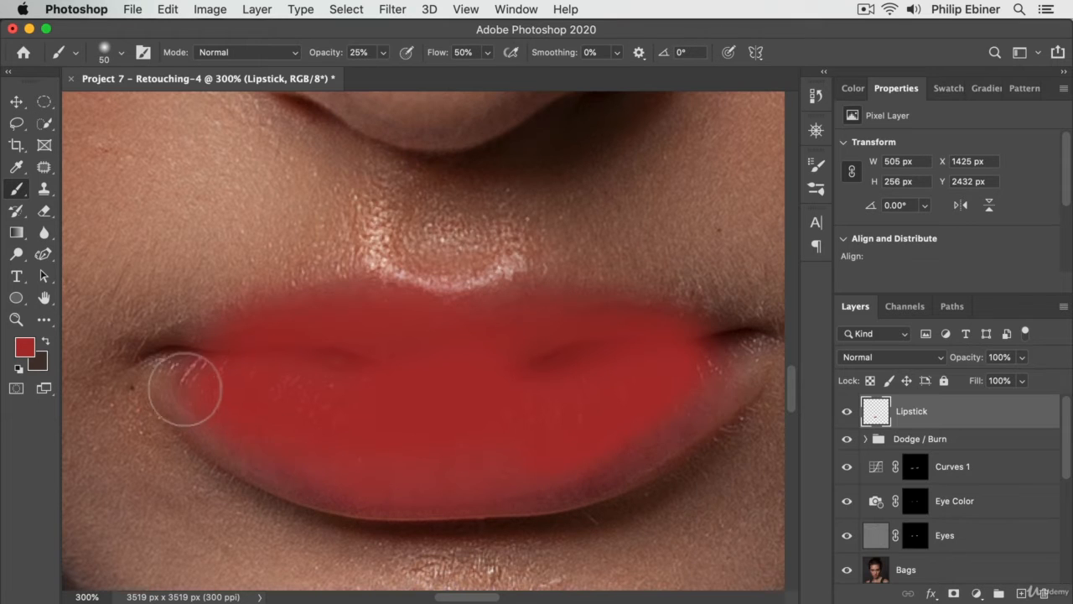
mouse_move(185, 390)
mouse_down()
mouse_move(333, 497)
mouse_move(293, 481)
mouse_move(304, 489)
mouse_move(578, 486)
mouse_move(780, 366)
mouse_move(568, 306)
mouse_move(466, 319)
mouse_move(564, 315)
mouse_move(612, 346)
mouse_move(286, 305)
mouse_up()
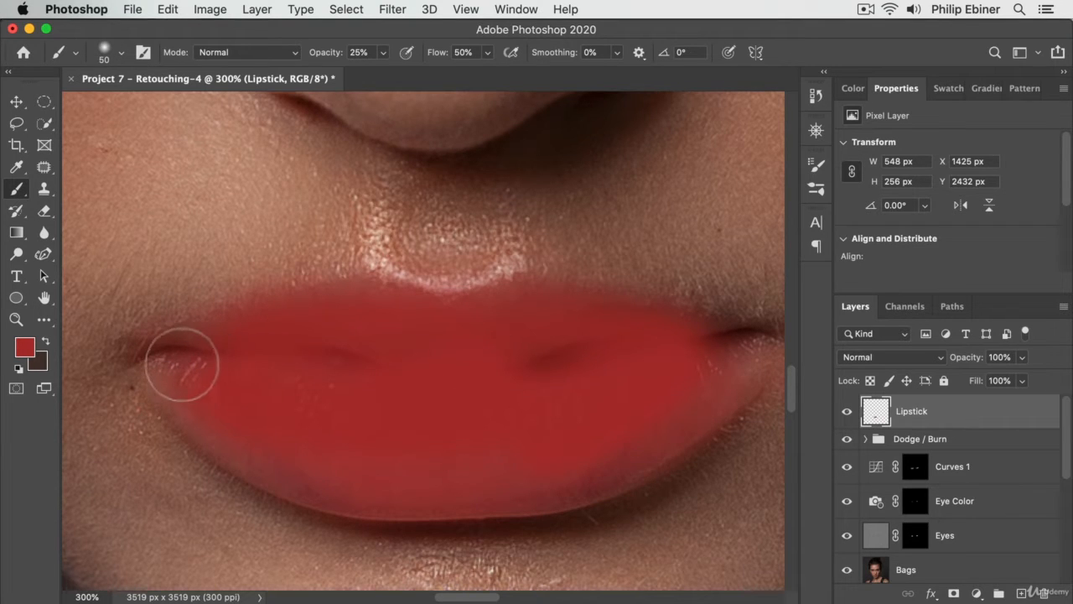
mouse_move(182, 365)
mouse_down()
mouse_move(250, 407)
mouse_move(194, 366)
mouse_move(205, 423)
mouse_move(181, 400)
mouse_move(336, 496)
mouse_up()
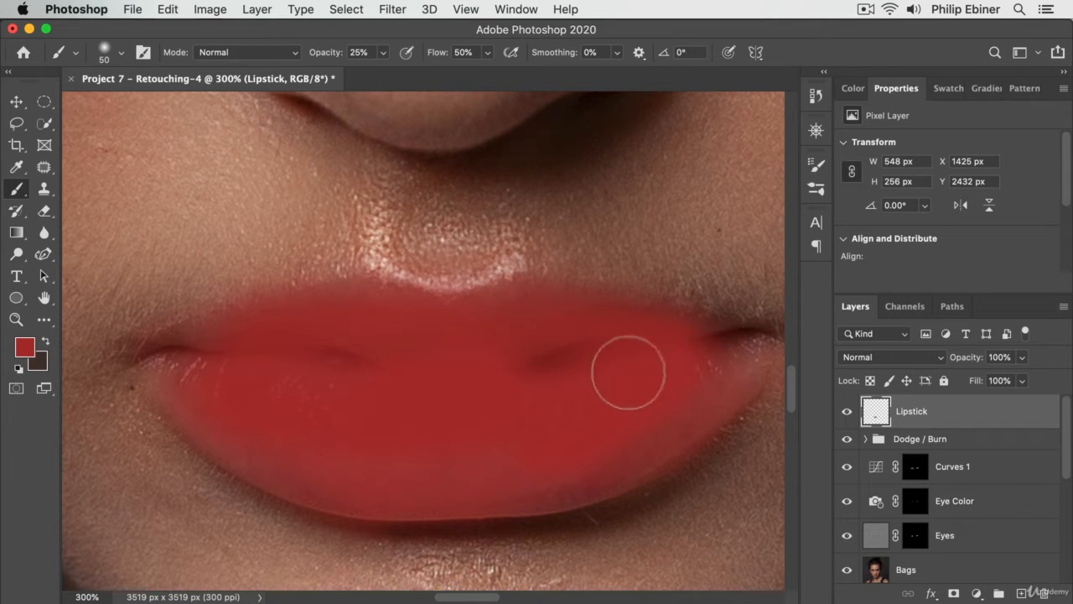
- Set the Lipstick layer's blend mode to Soft Light
key(z)
alt+click(512, 402)
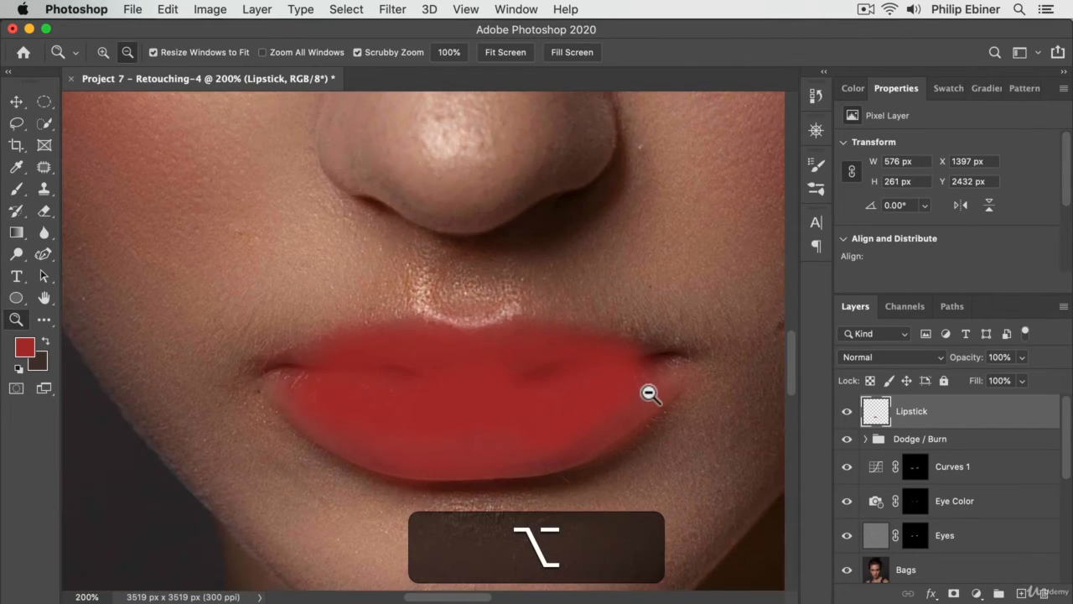
alt+click(650, 395)
alt+click(604, 399)
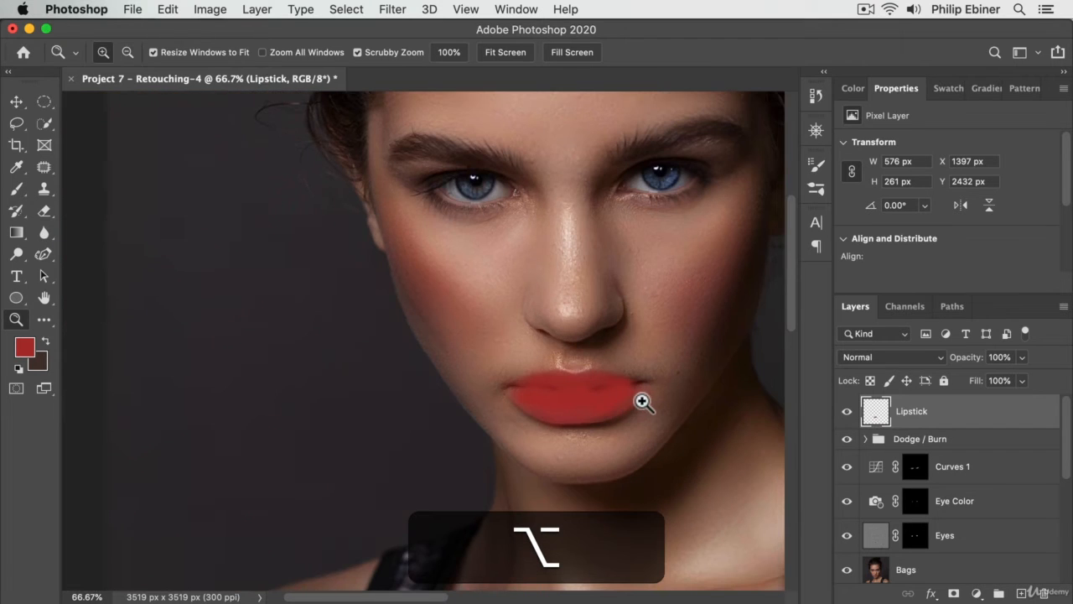
click(604, 395)
click(606, 395)
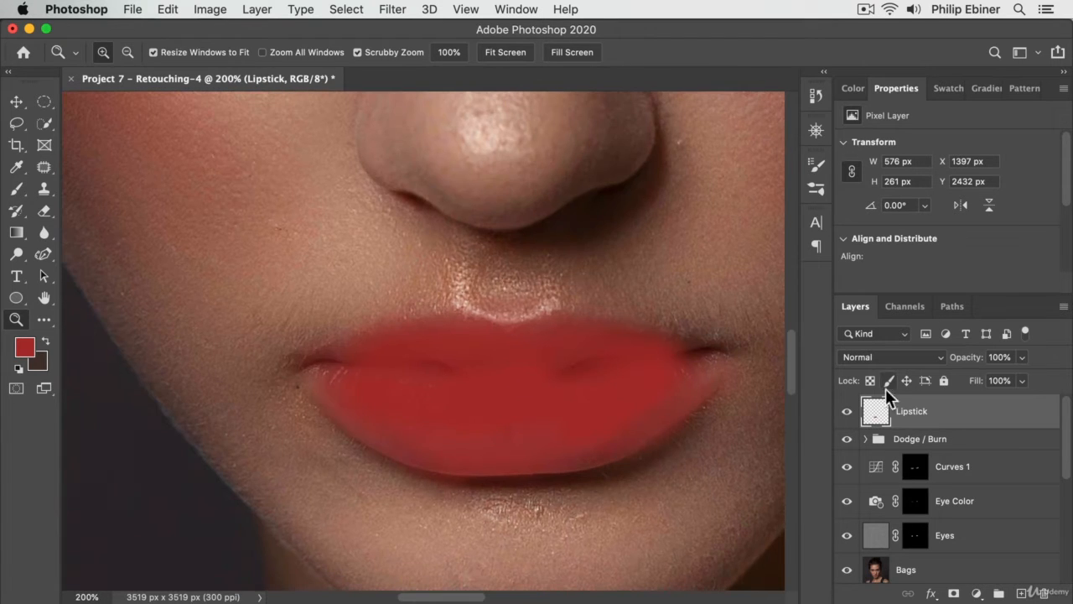
click(885, 359)
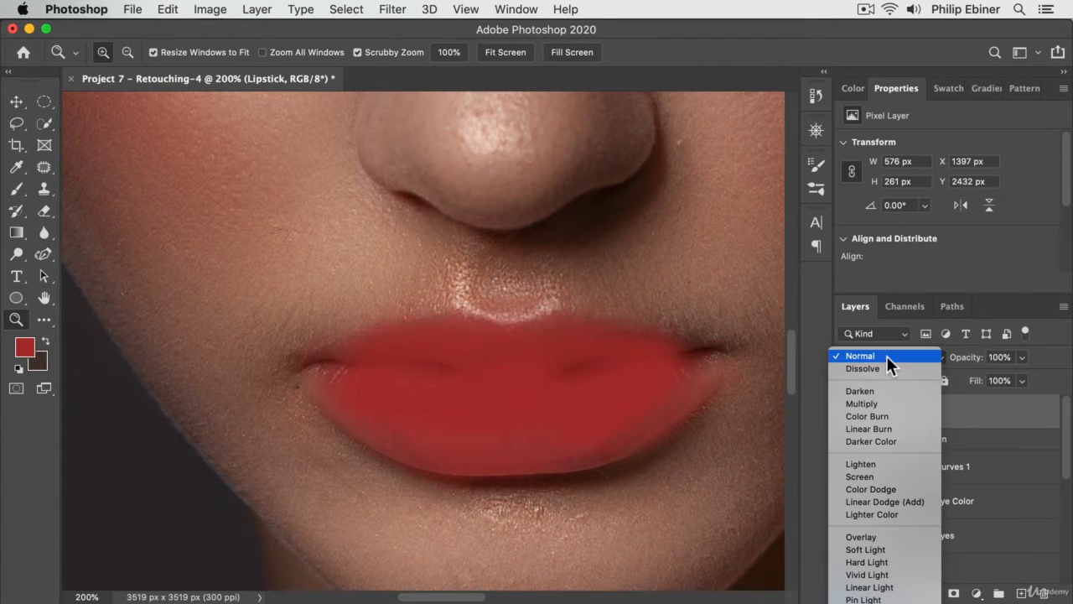
click(910, 549)
- Reduce the Lipstick layer's opacity to 50%
alt+click(671, 391)
alt+click(680, 367)
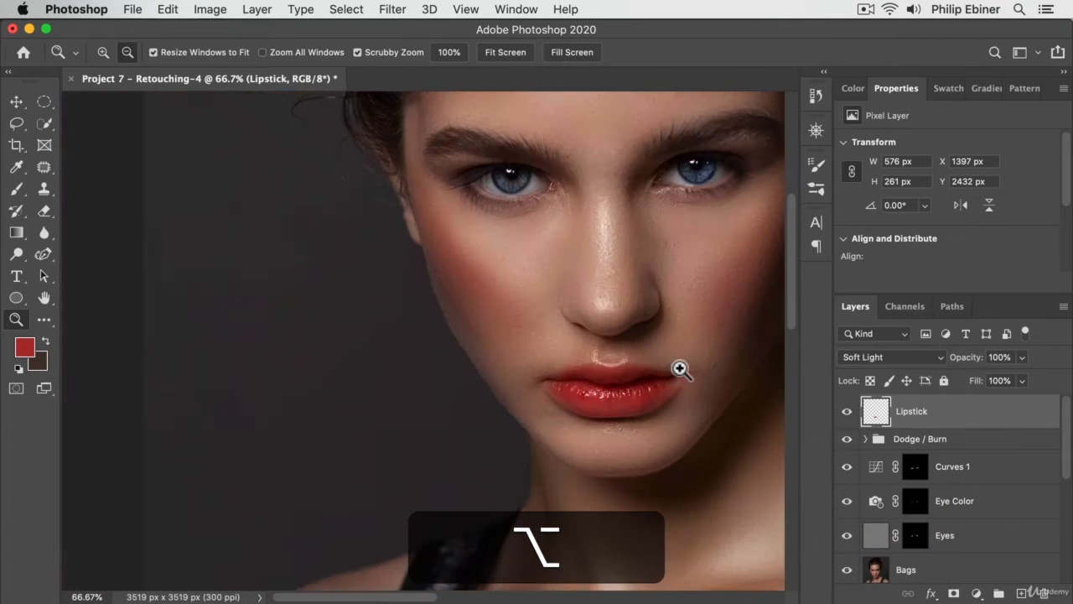
drag(680, 366, 504, 421)
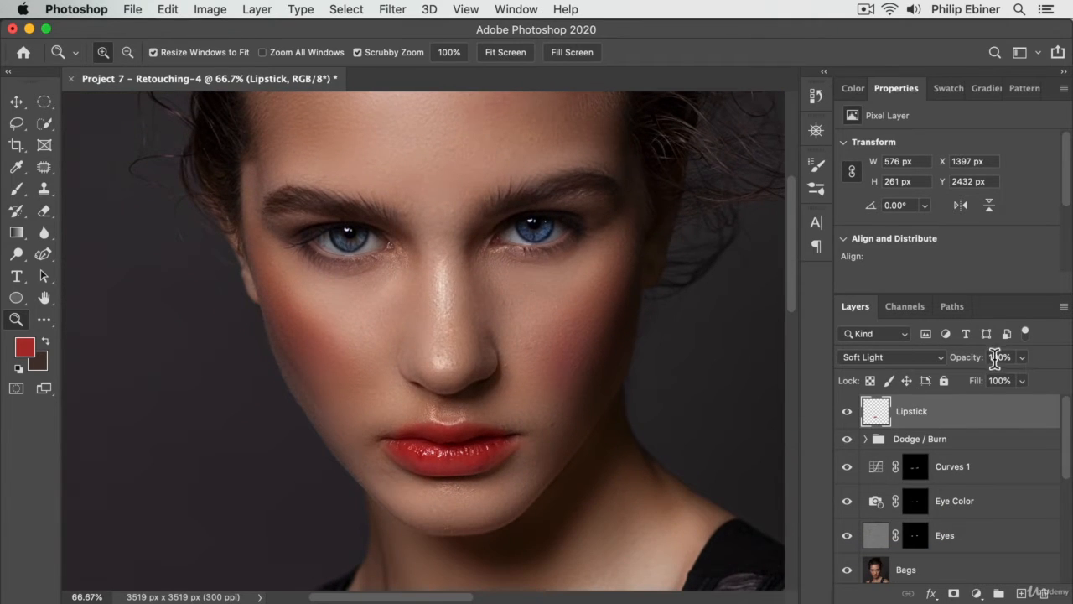
text(50)
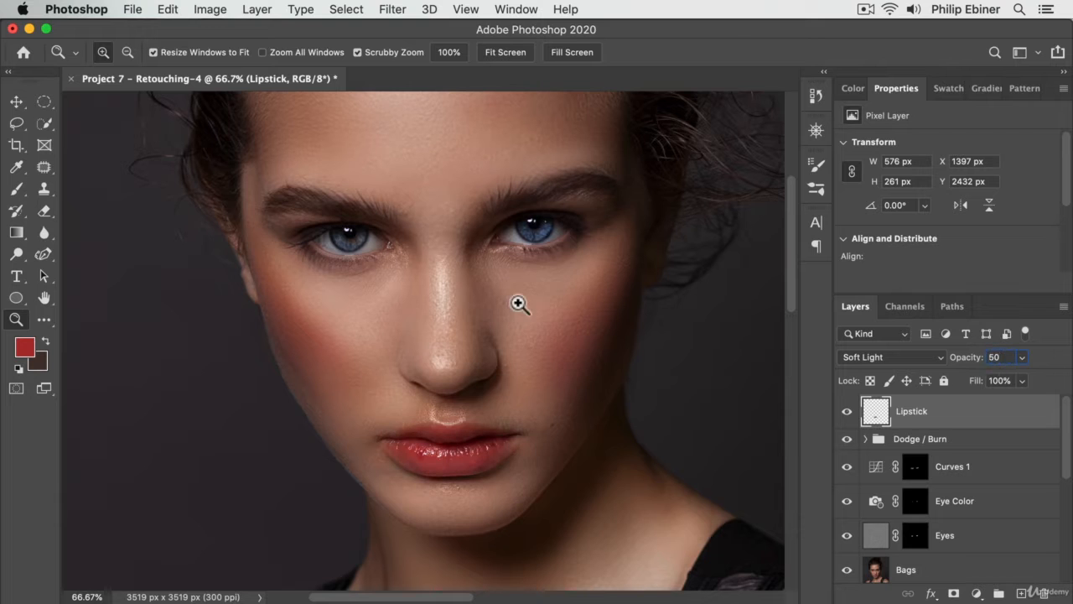
click(23, 100)
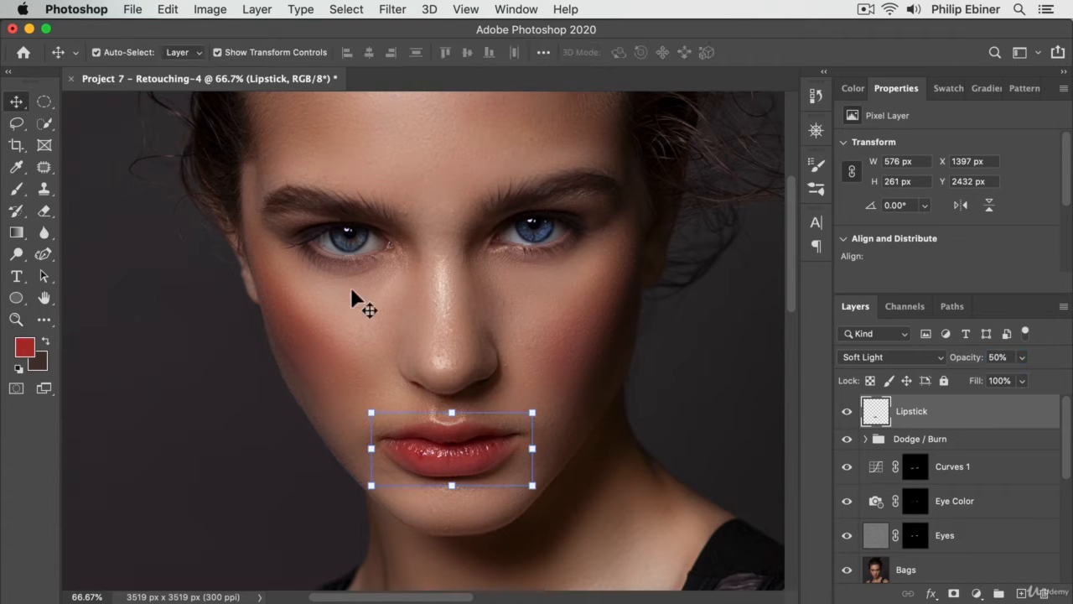
- Compare the portrait with the Lipstick layer hidden and shown, and set the layer's opacity to 25%
key(z)
alt+click(473, 307)
drag(556, 393, 546, 427)
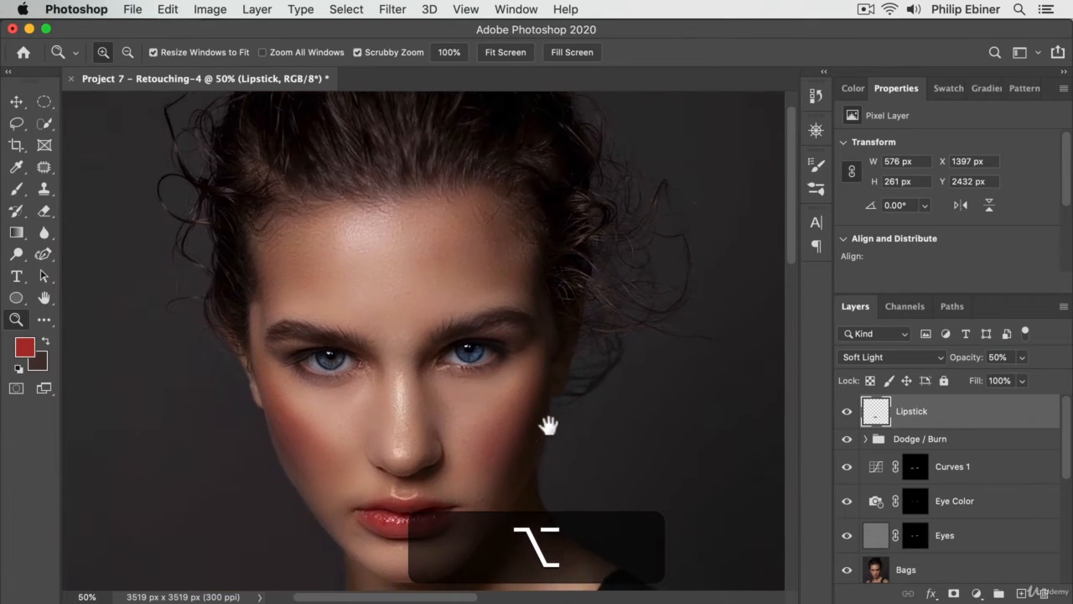
click(846, 411)
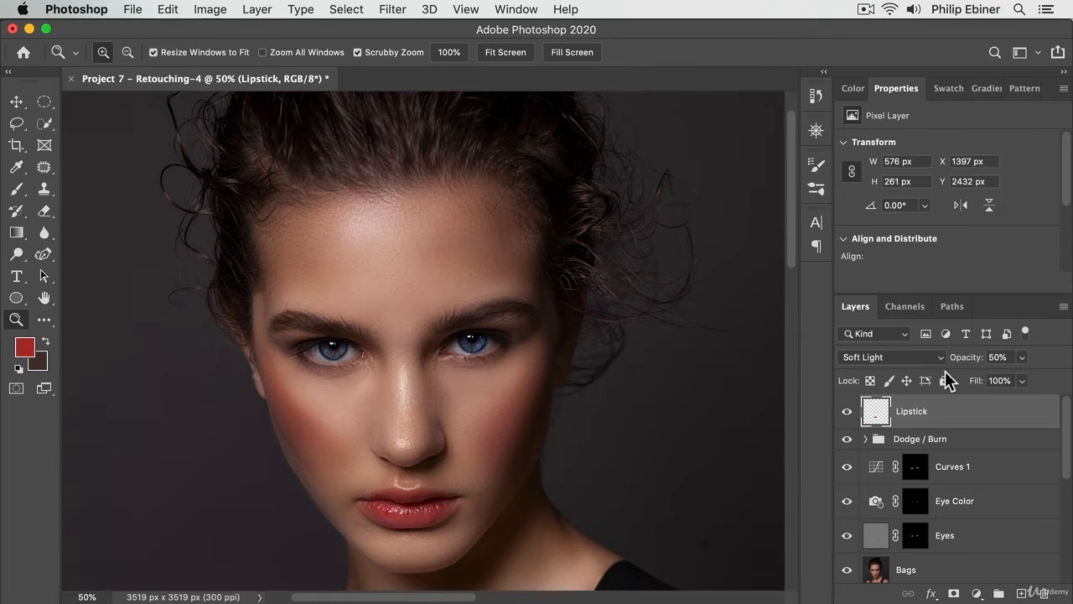
text(25)
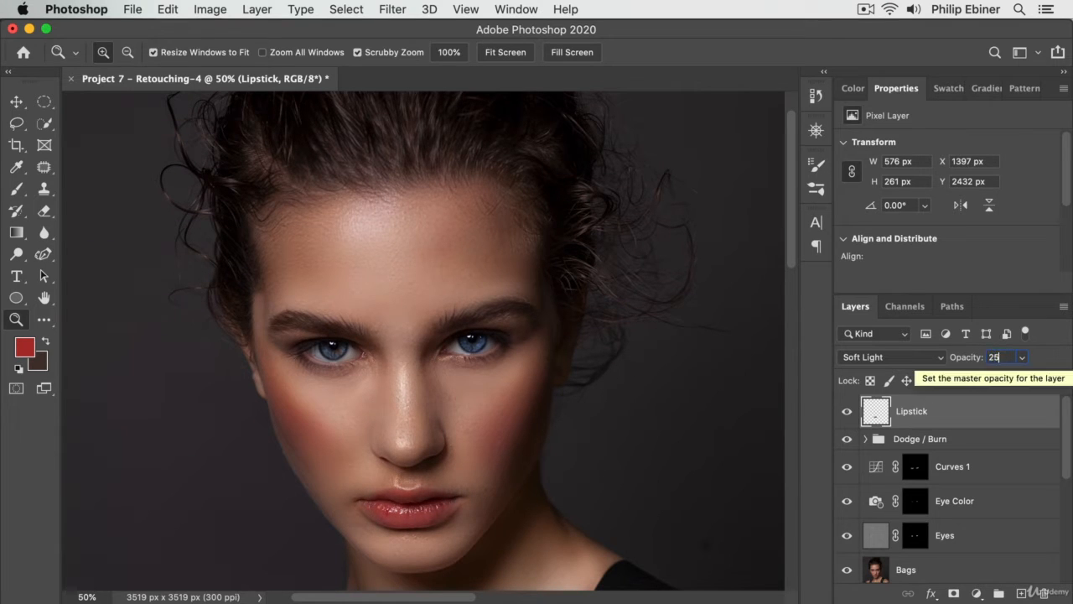
key(Tab)
- Toggle the Lipstick layer's visibility to check the effect and inspect the painted lips up close
click(846, 412)
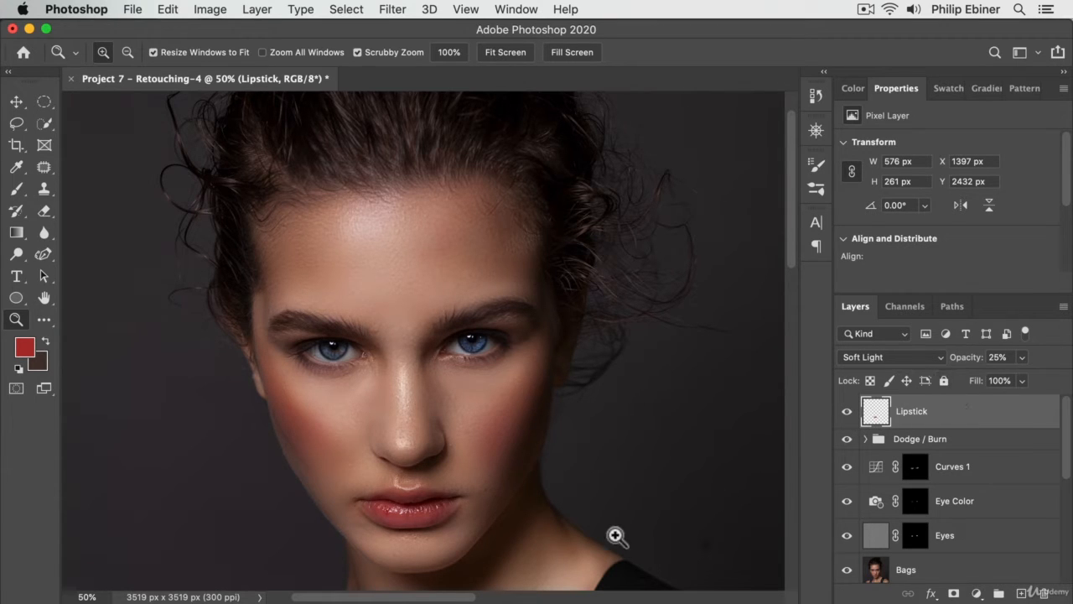
click(429, 518)
click(431, 517)
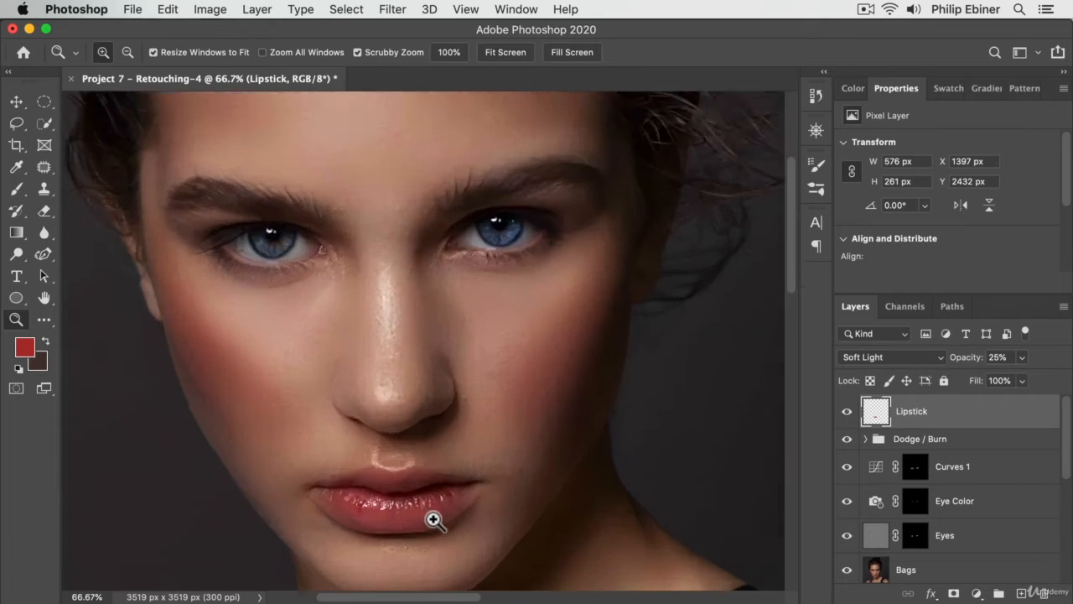
click(431, 517)
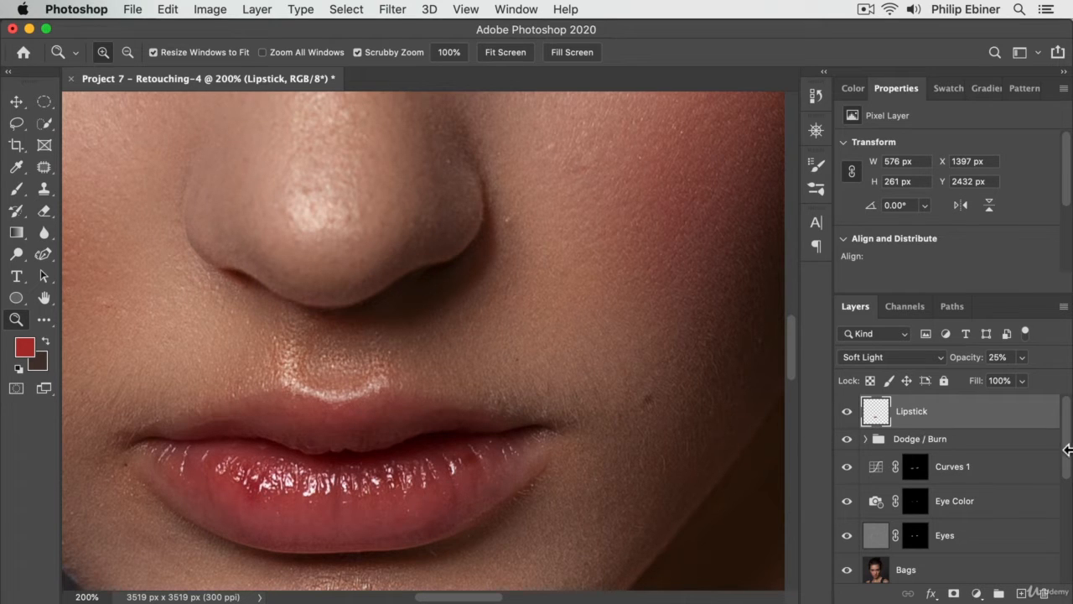
- Hide the Lipstick layer and add a Color Balance adjustment layer above it
alt+click(399, 449)
alt+click(353, 443)
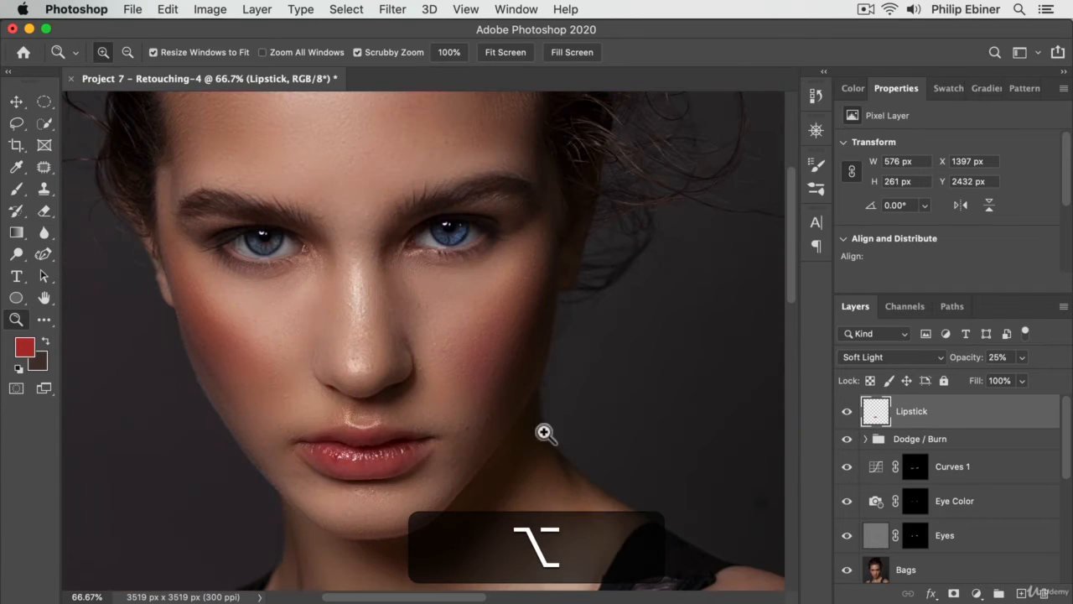
click(847, 411)
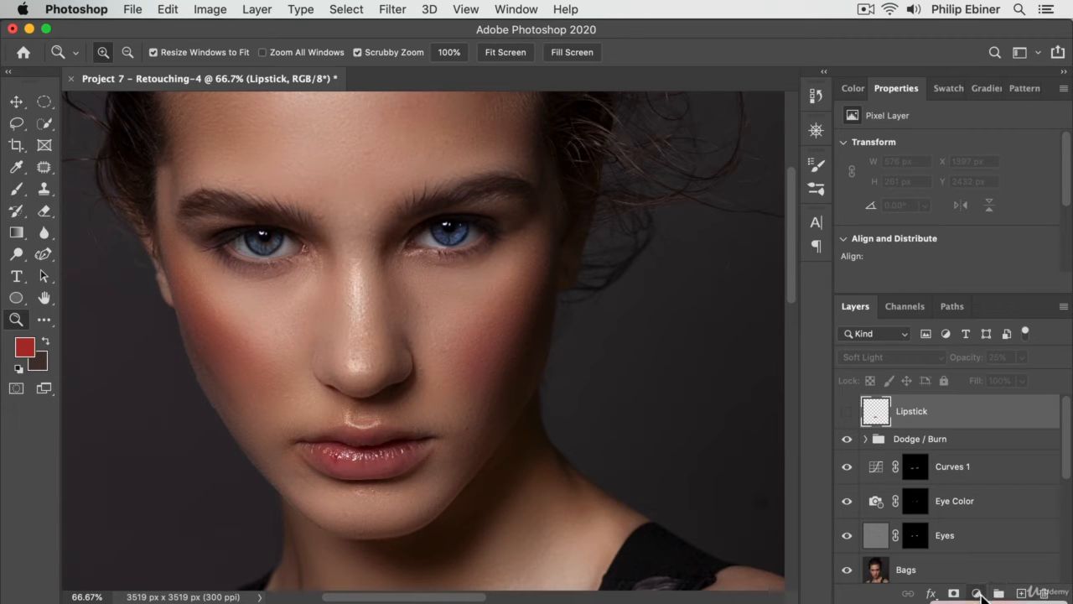
click(979, 593)
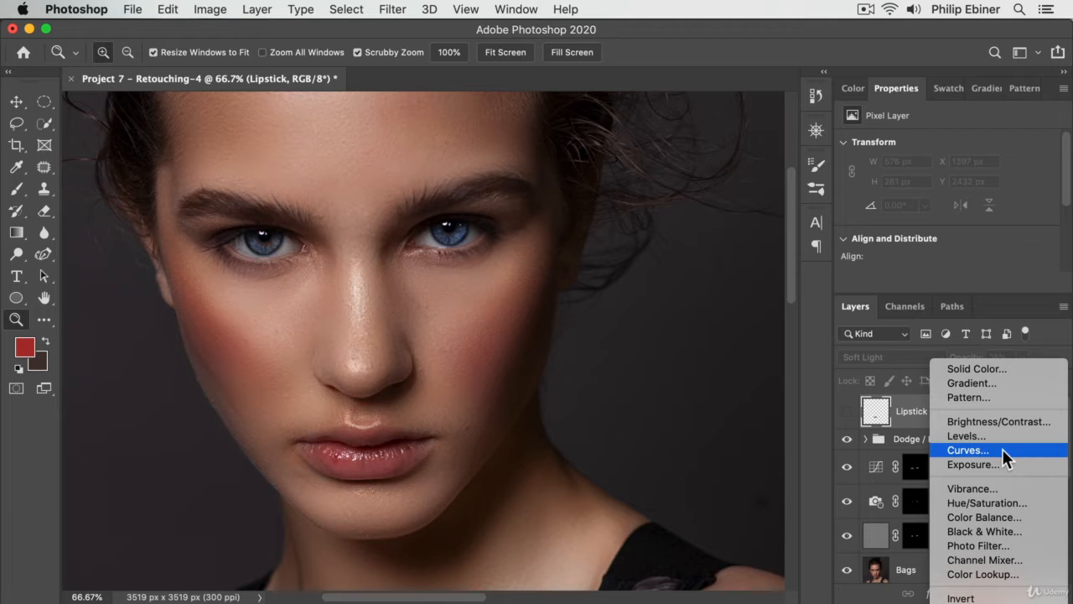
click(1006, 517)
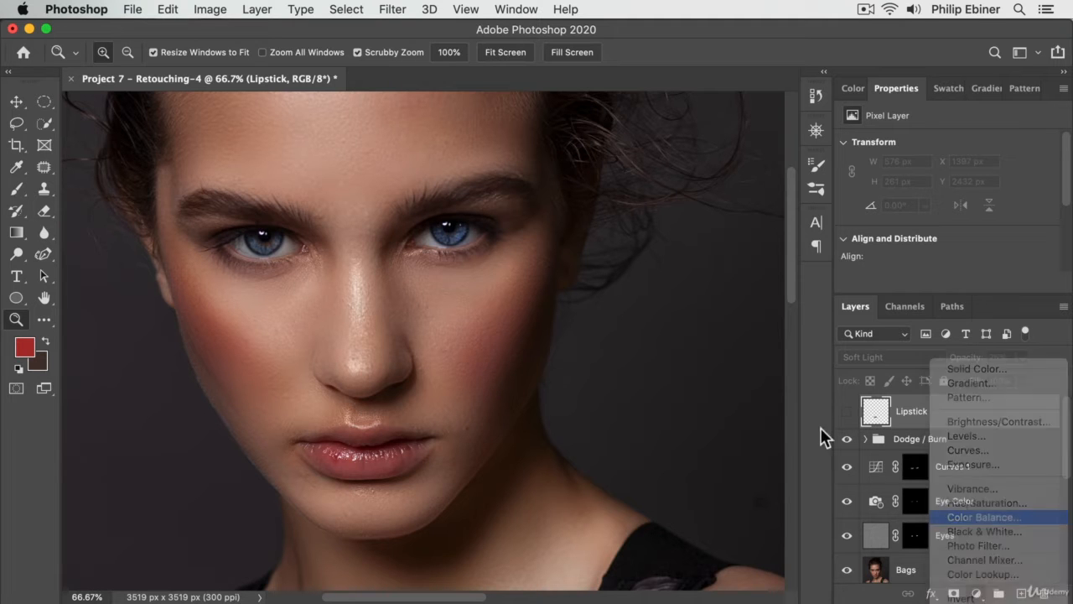
- Set the Color Balance midtones to +47 toward red and -14 toward magenta, judging the colour on the lips
click(356, 456)
click(351, 453)
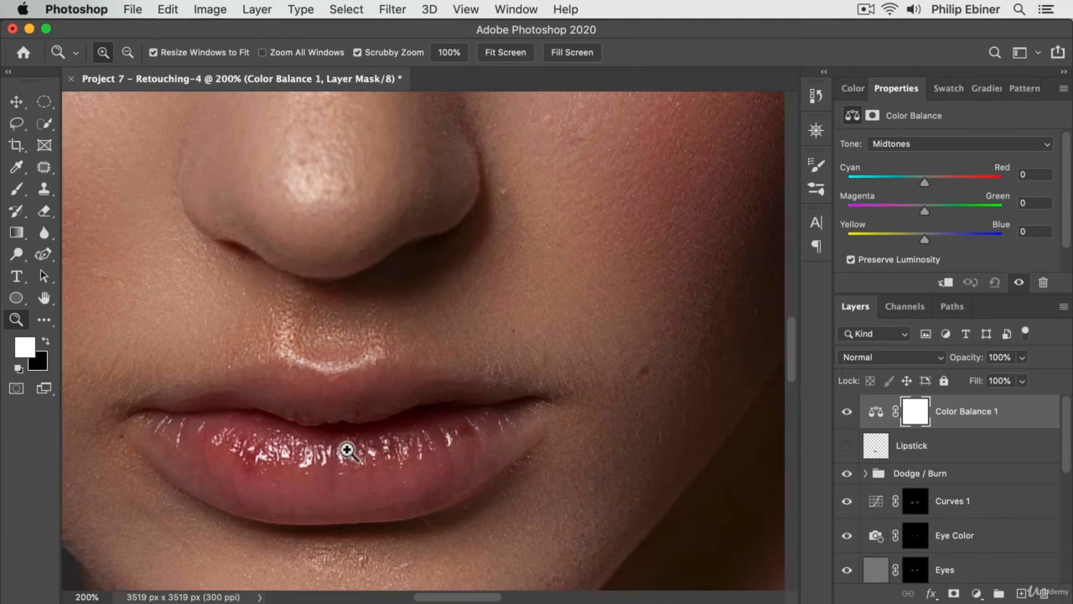
drag(356, 485, 468, 434)
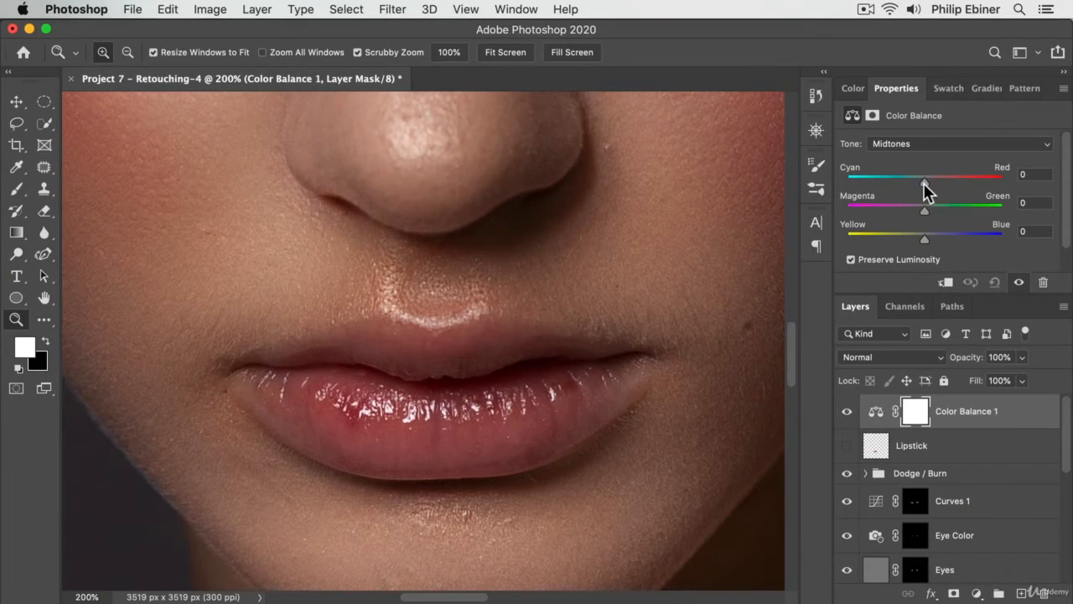
drag(923, 182, 943, 188)
drag(950, 180, 961, 181)
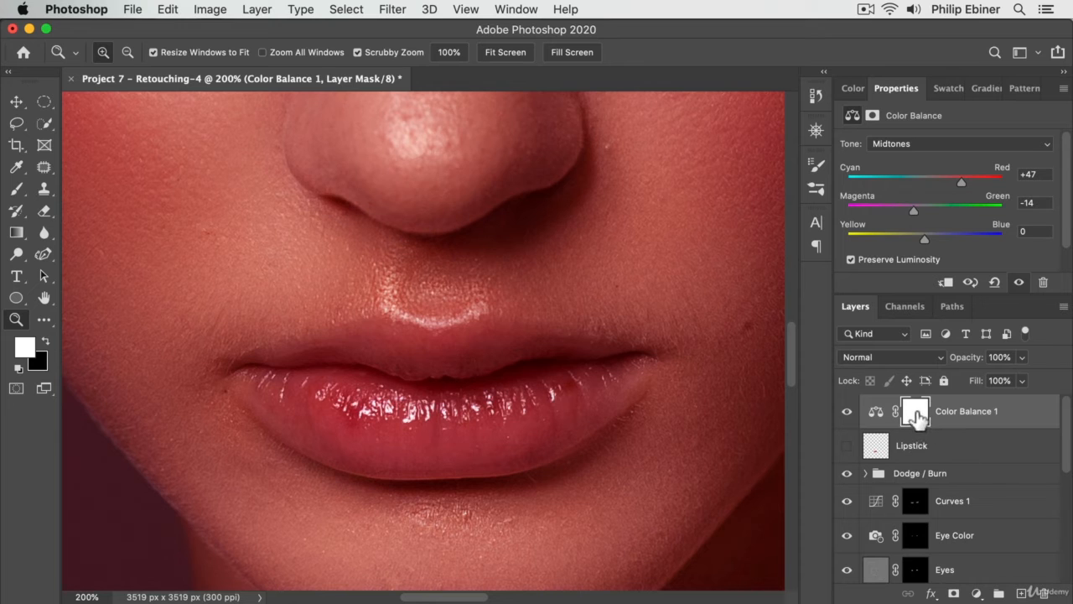
- Invert the Color Balance layer's mask to black and paint white over both lips with a soft brush at 50% opacity
click(916, 411)
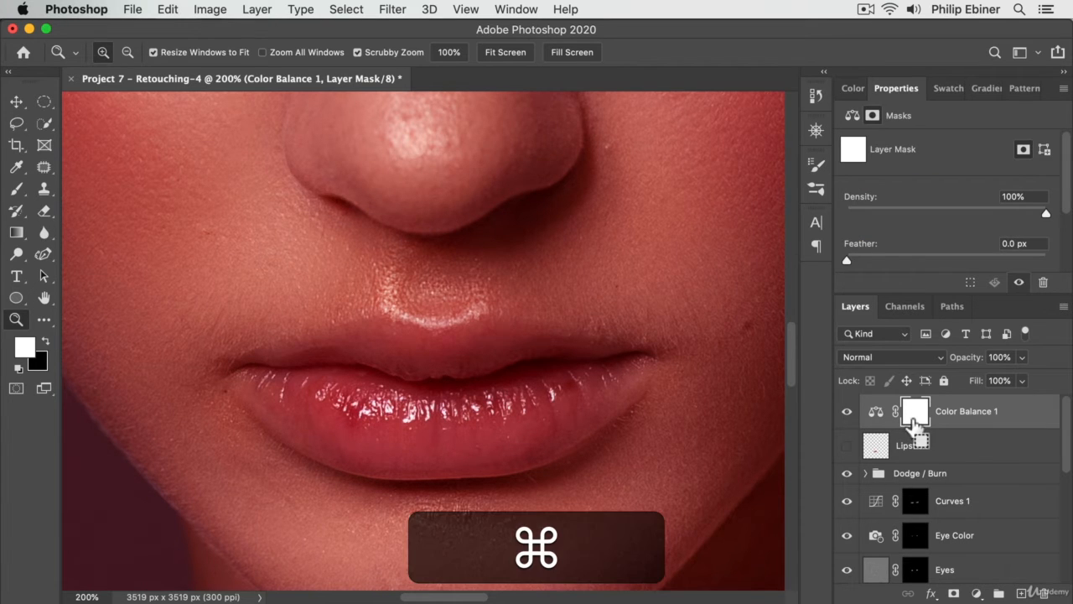
key(super+i)
key(b)
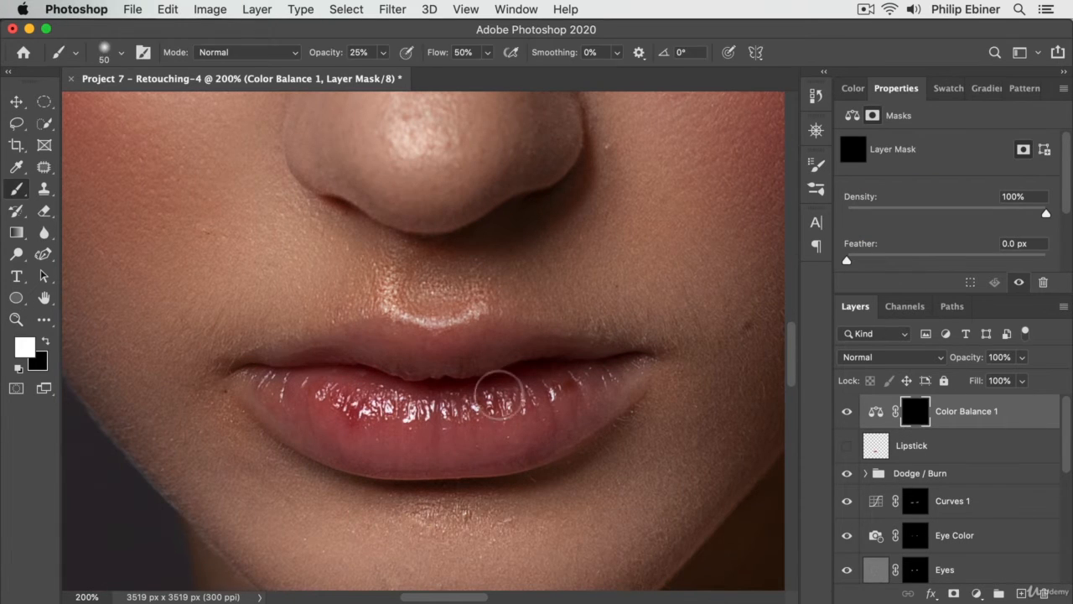
drag(490, 394, 537, 403)
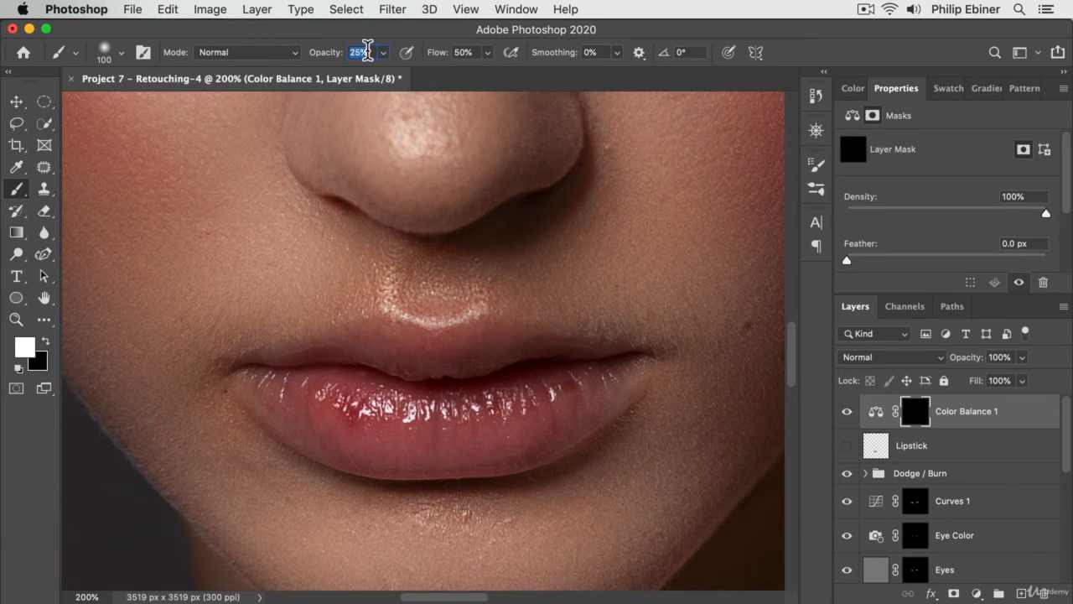
text(50)
key(Tab)
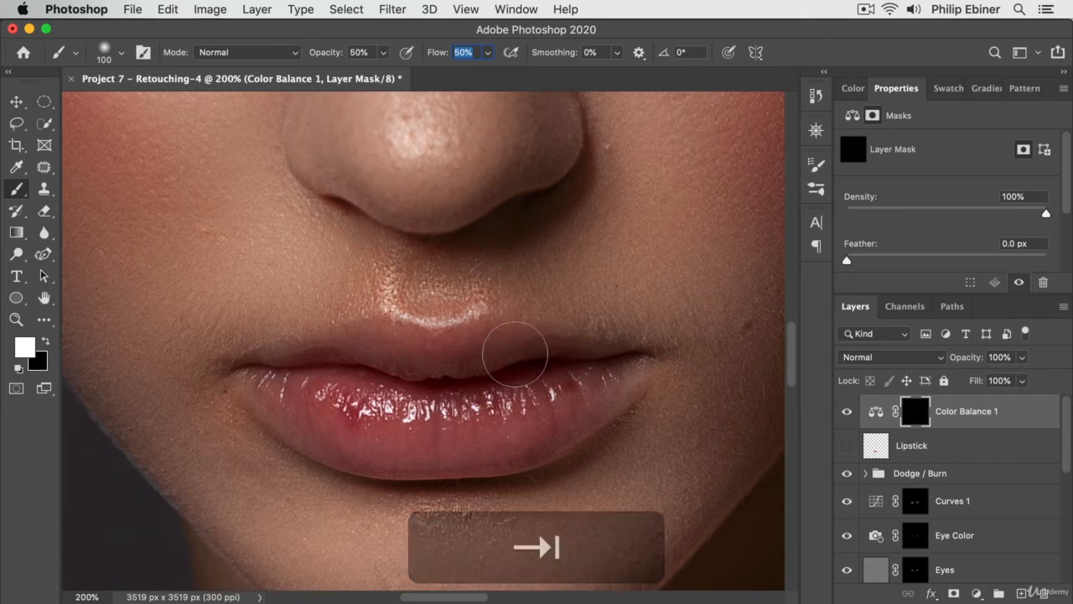
drag(513, 357, 361, 363)
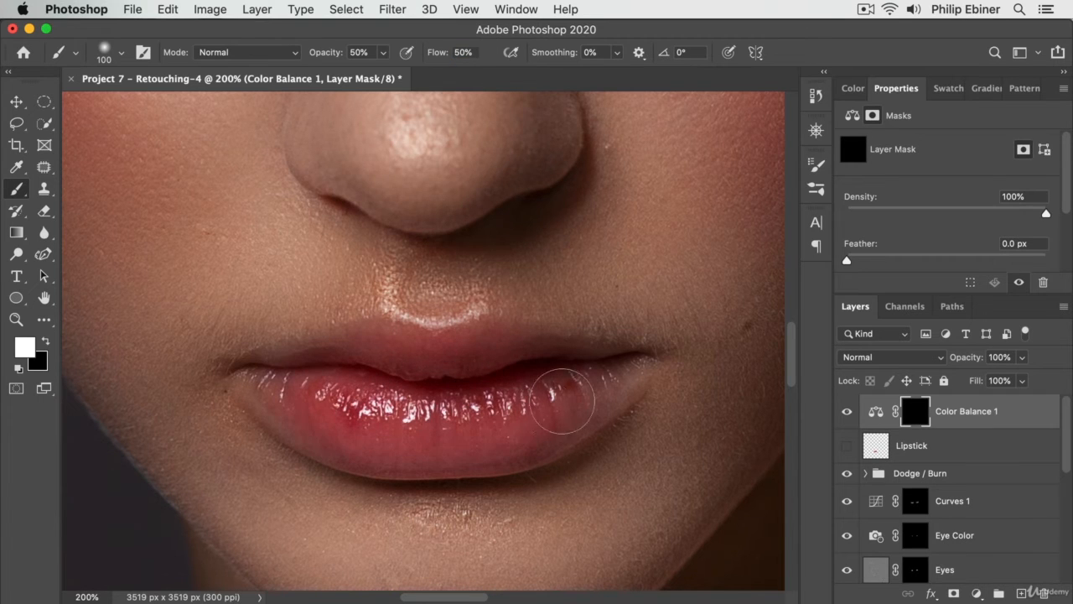
drag(568, 378, 579, 378)
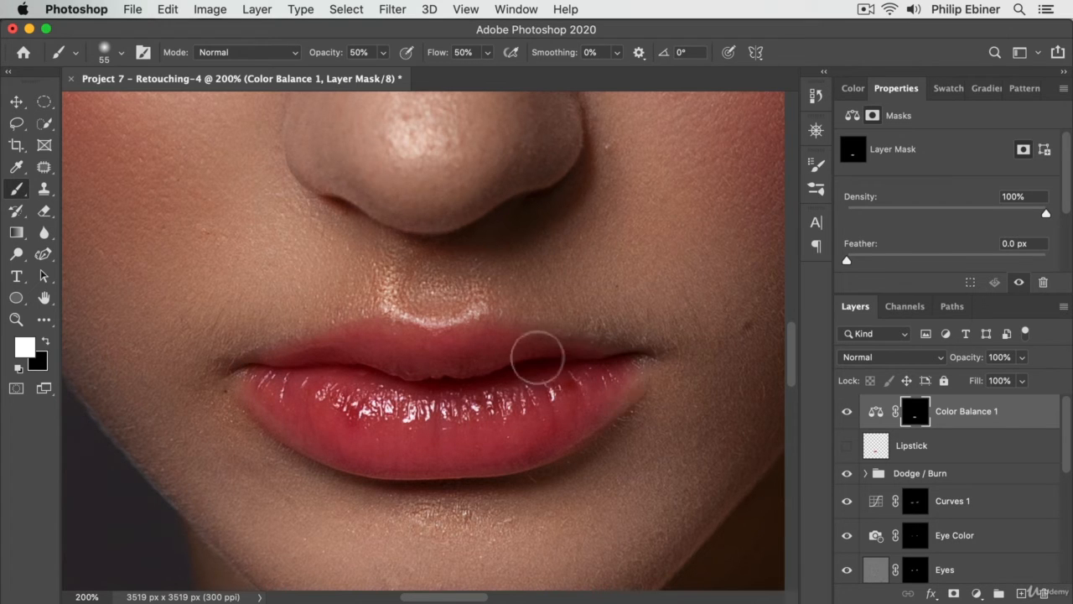
- Reduce the Color Balance layer's opacity to 25% while viewing the whole face
key(z)
key(alt)
alt+click(514, 403)
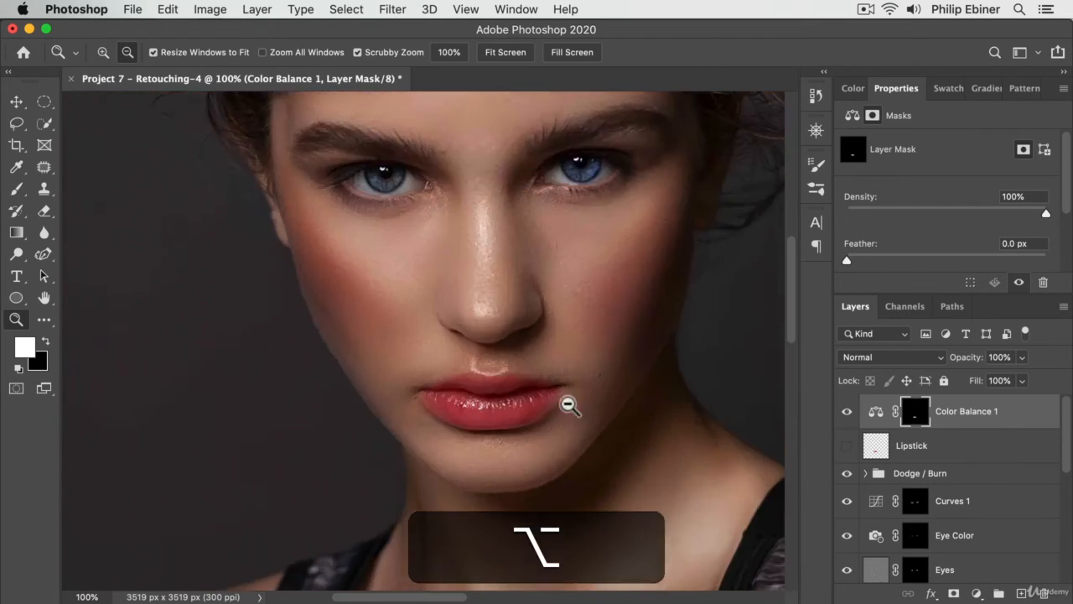
alt+click(568, 403)
alt+click(608, 410)
drag(608, 410, 510, 444)
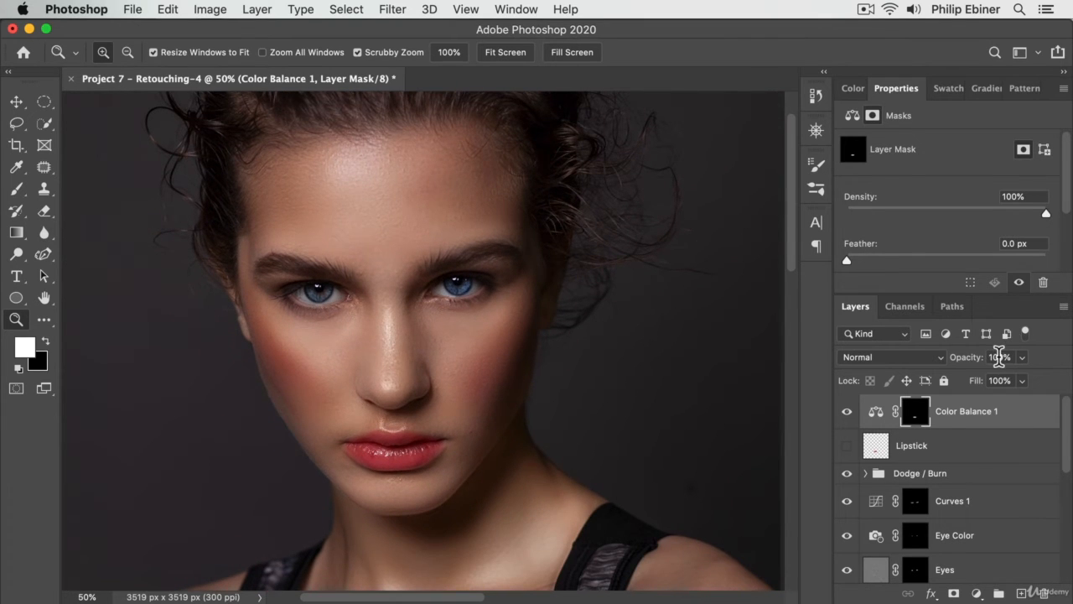
click(1000, 357)
- Set the Color Balance red value to +39 in the midtones and +48 in the shadows
click(1019, 410)
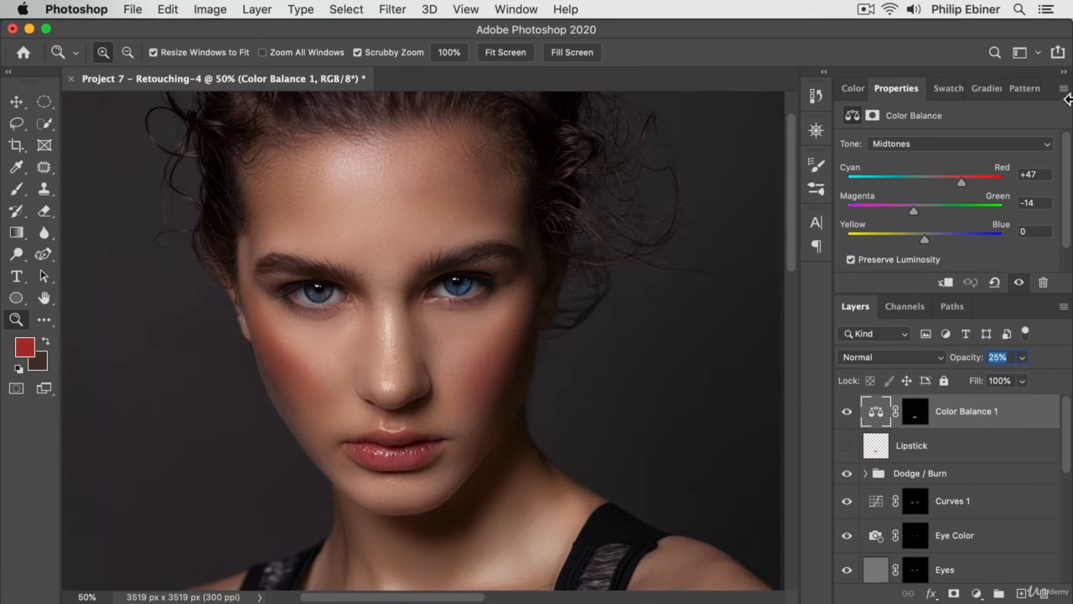
mouse_move(956, 183)
mouse_down()
mouse_move(941, 193)
mouse_move(954, 187)
mouse_up()
click(911, 144)
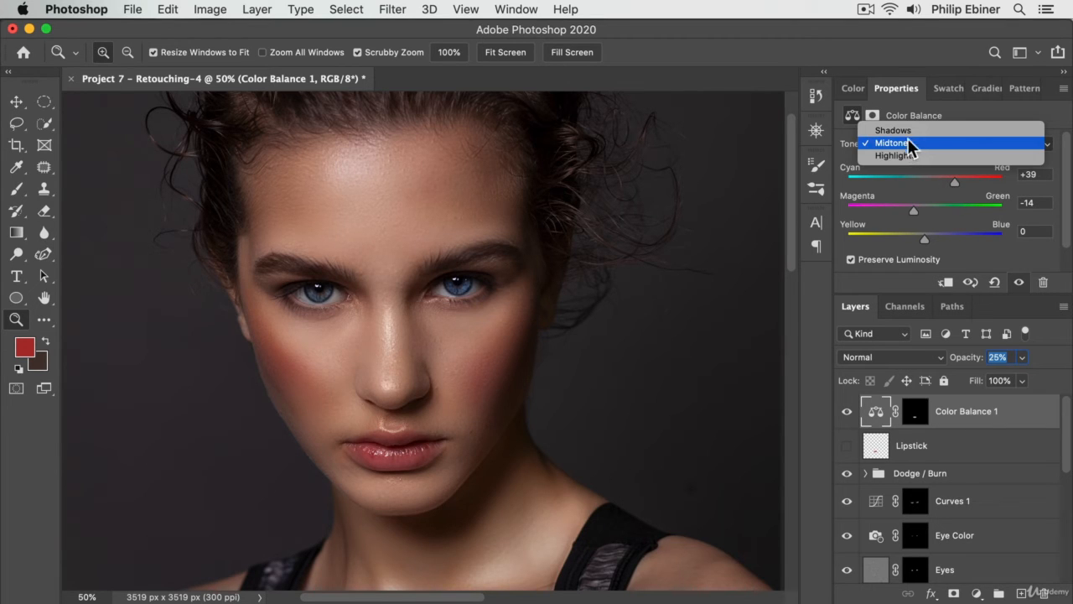
click(908, 130)
drag(931, 183, 964, 191)
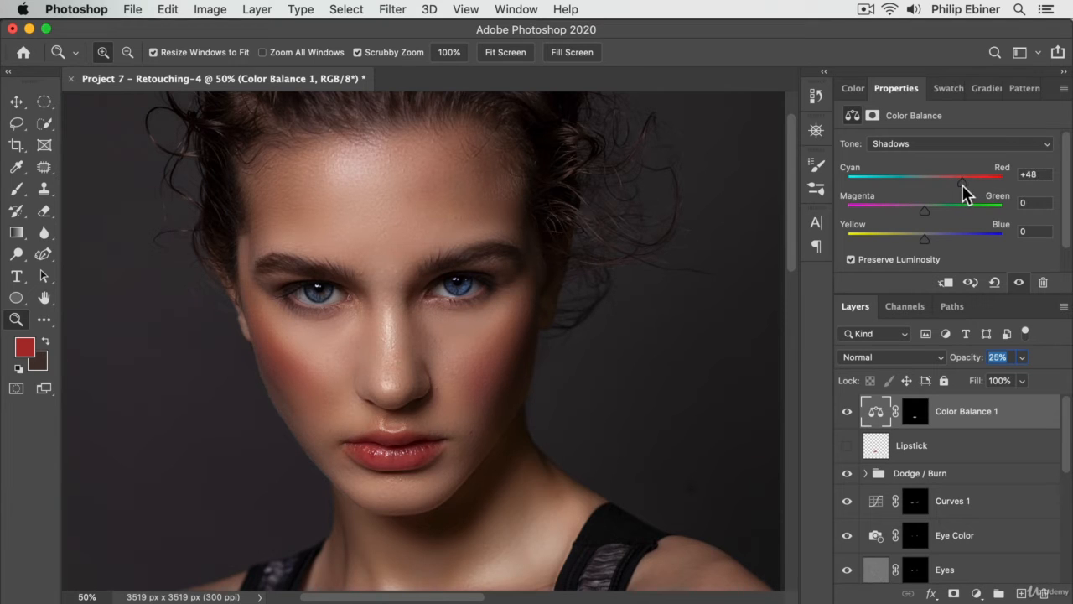
- Shift the Color Balance highlights toward yellow with a value of -26
click(932, 145)
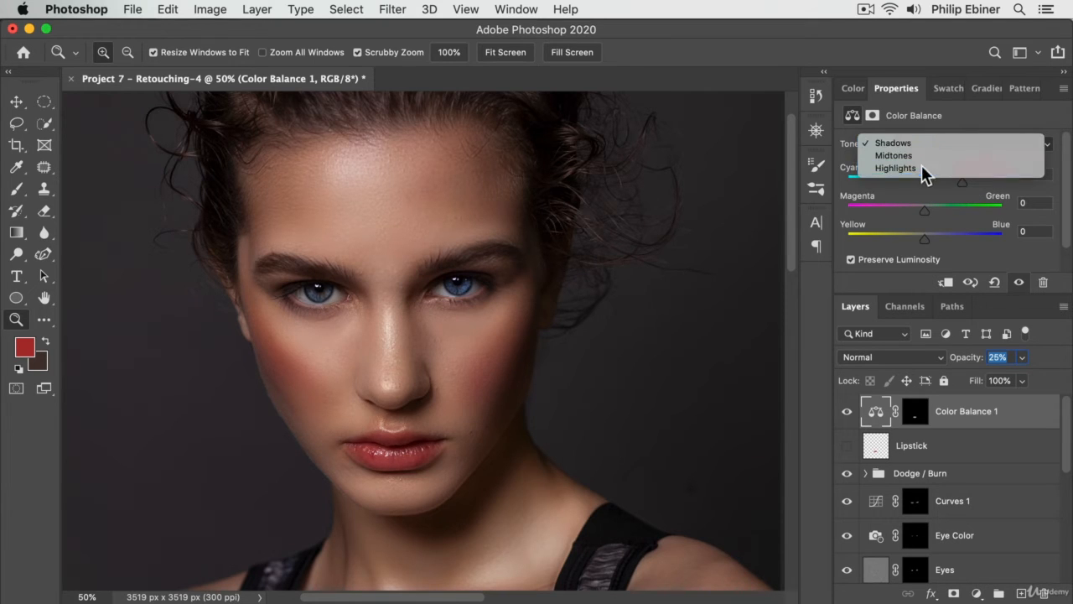
click(925, 168)
drag(927, 238, 908, 251)
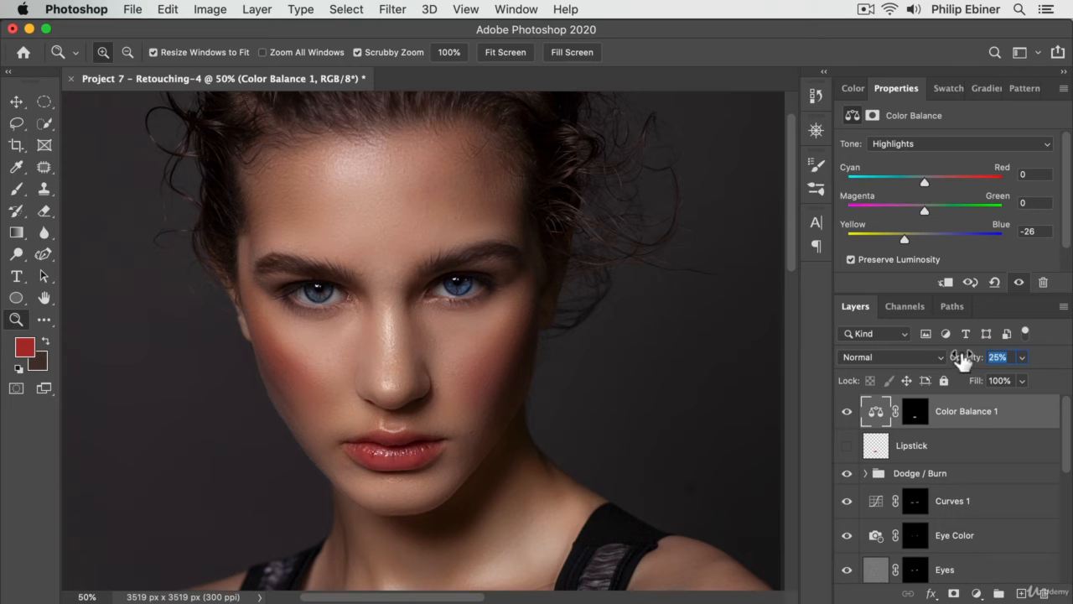
- Compare the portrait with the Color Balance layer hidden and shown, both close up and at full-portrait view
click(847, 411)
click(853, 414)
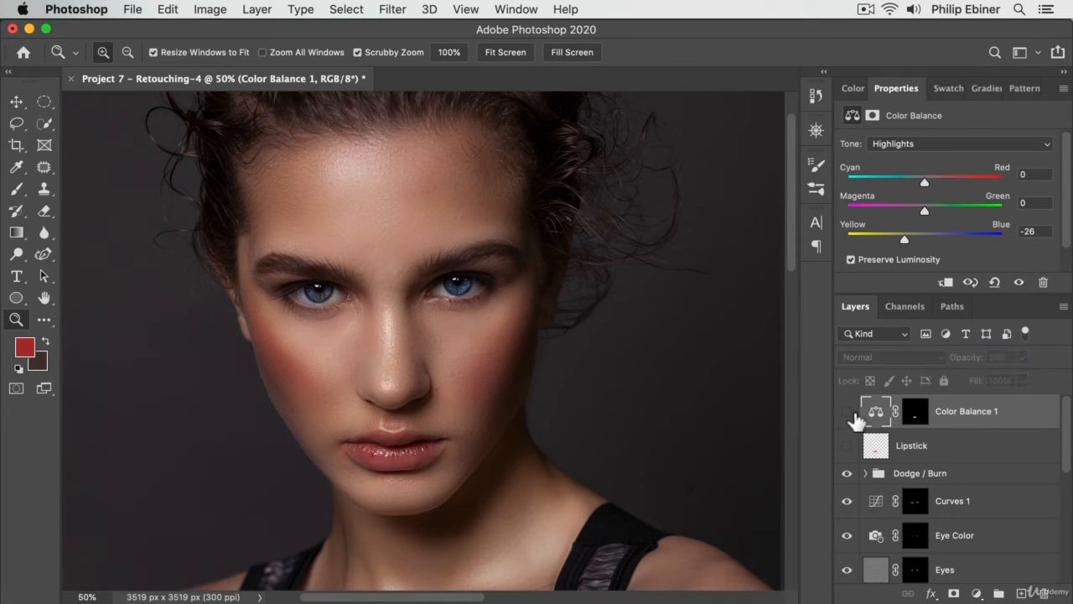
alt+click(545, 365)
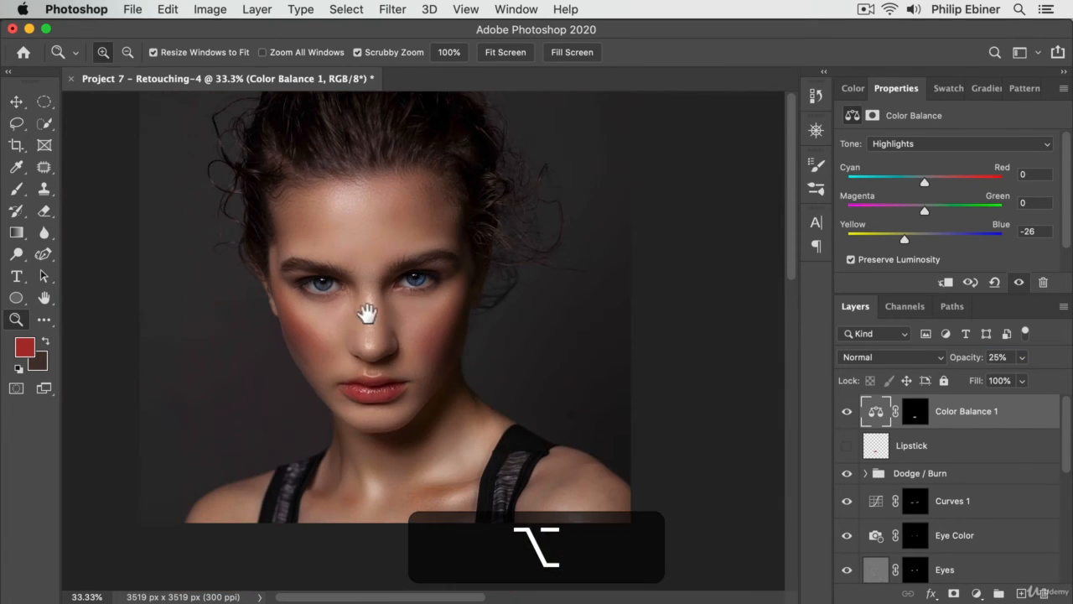
drag(364, 311, 431, 395)
click(850, 414)
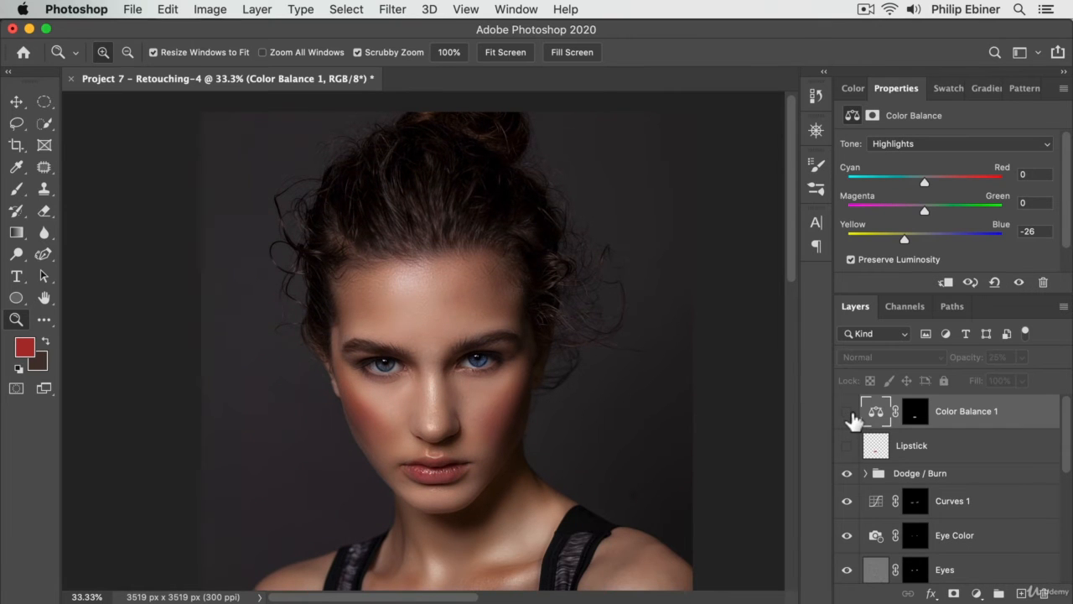
click(849, 414)
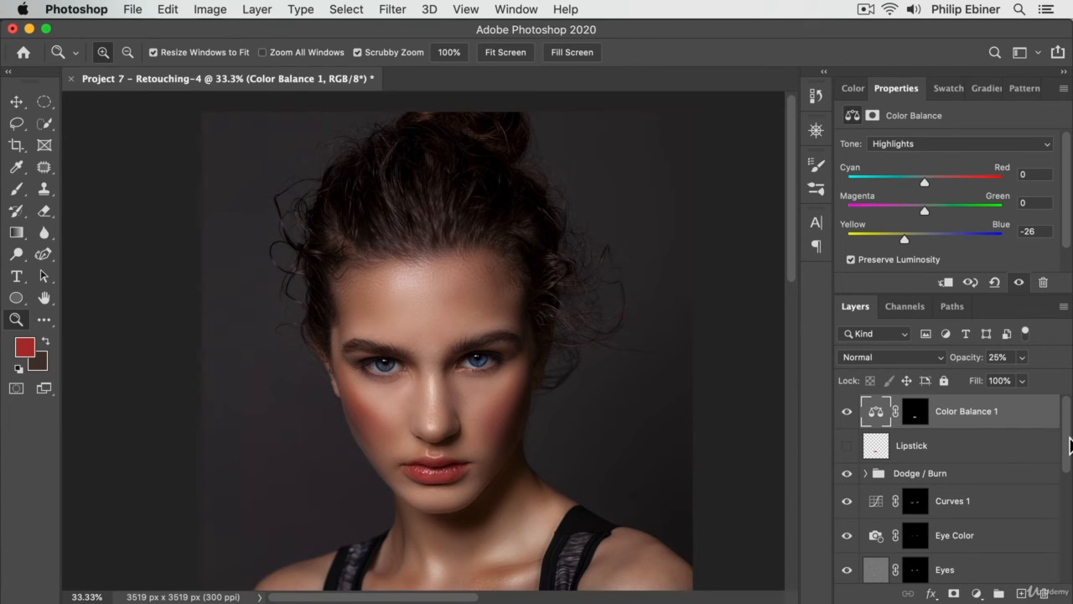
drag(1070, 445, 1070, 453)
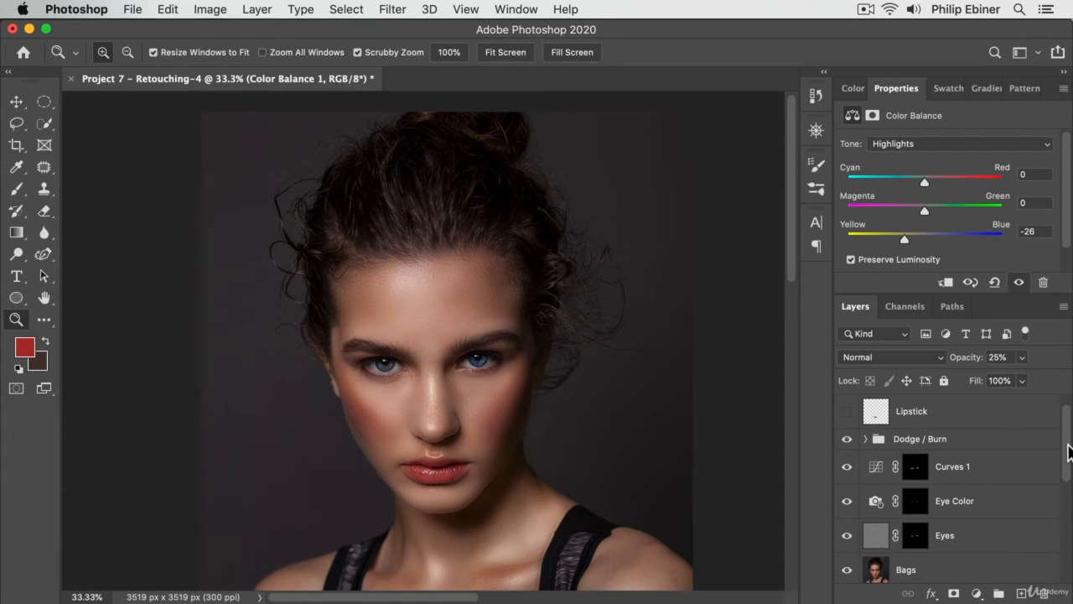
scroll(1068, 449, up, 1)
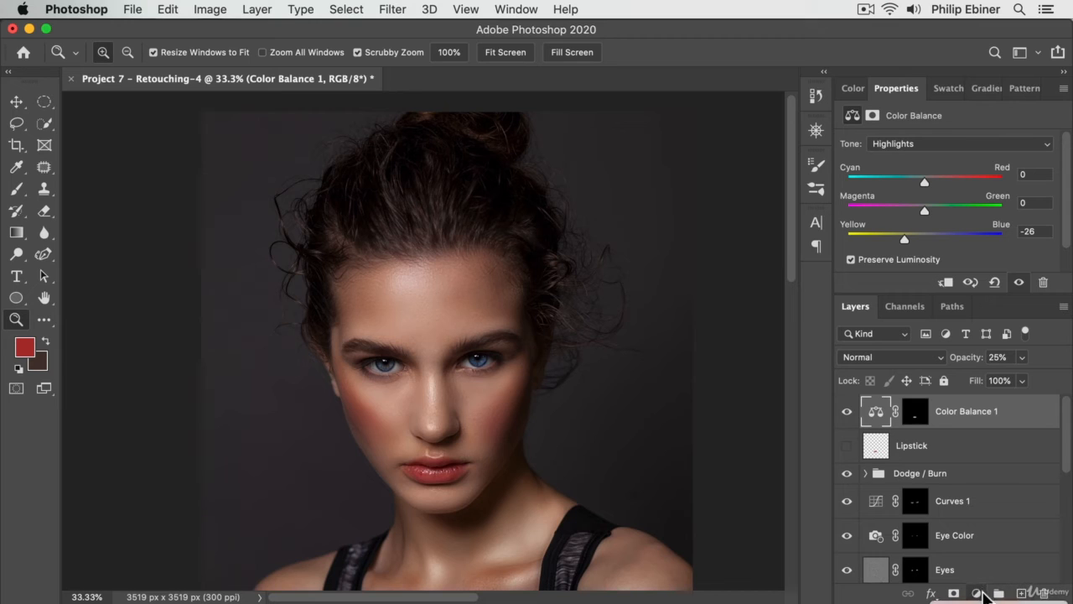
click(977, 593)
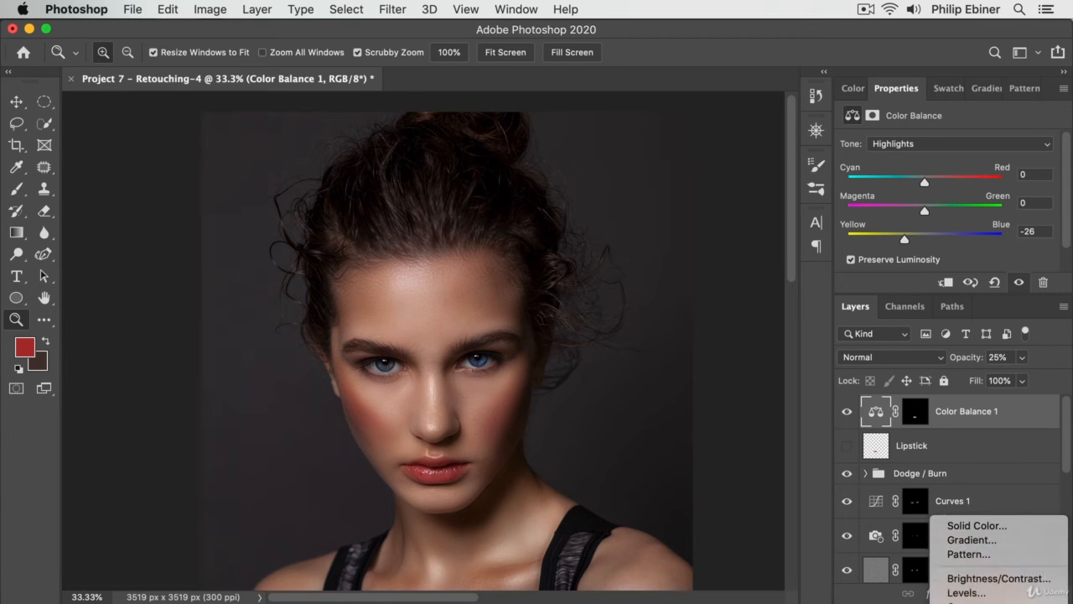
click(847, 413)
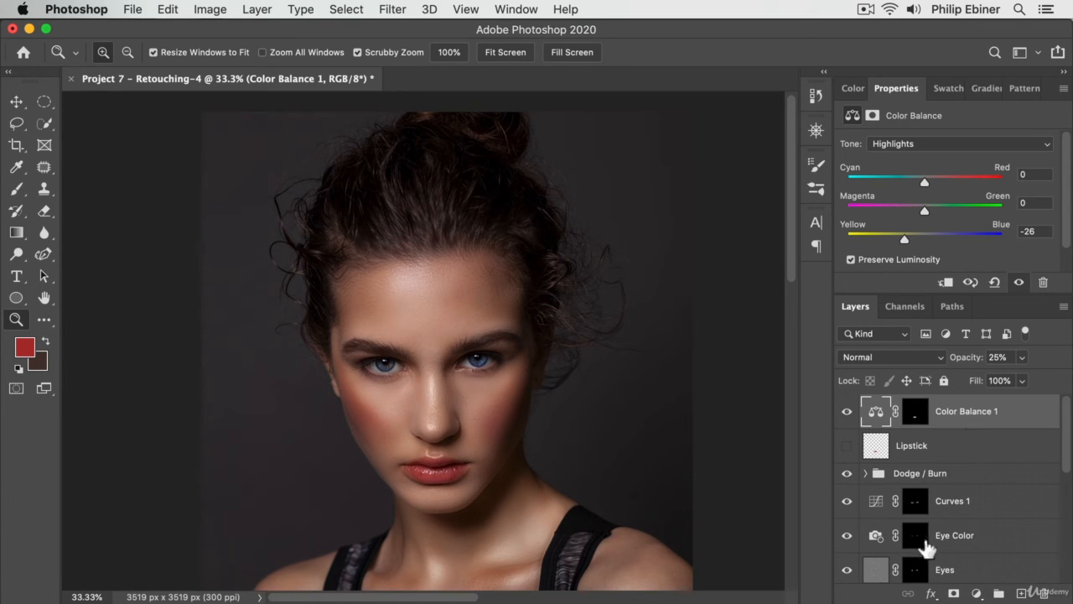
- Set the Color Balance layer's blend mode to Soft Light and rename the layer Lips
click(909, 359)
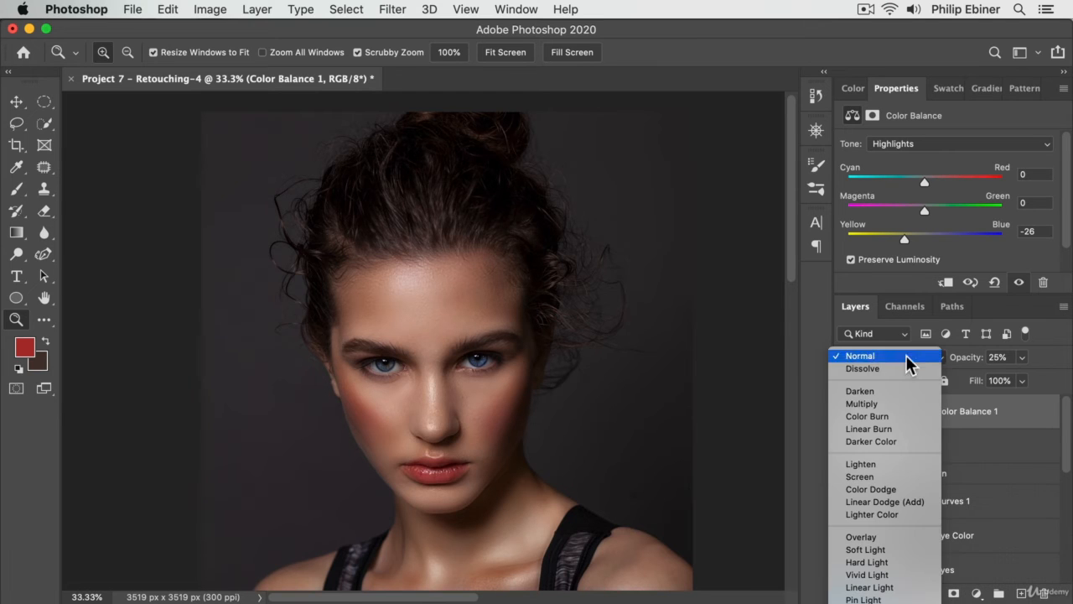
click(872, 550)
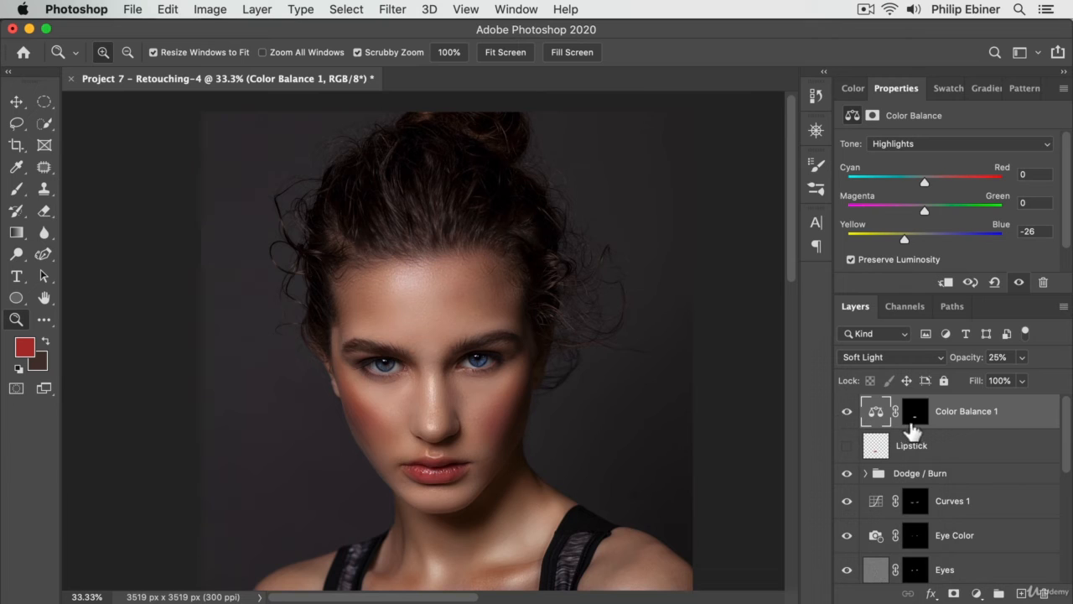
double_click(971, 411)
text(Li)
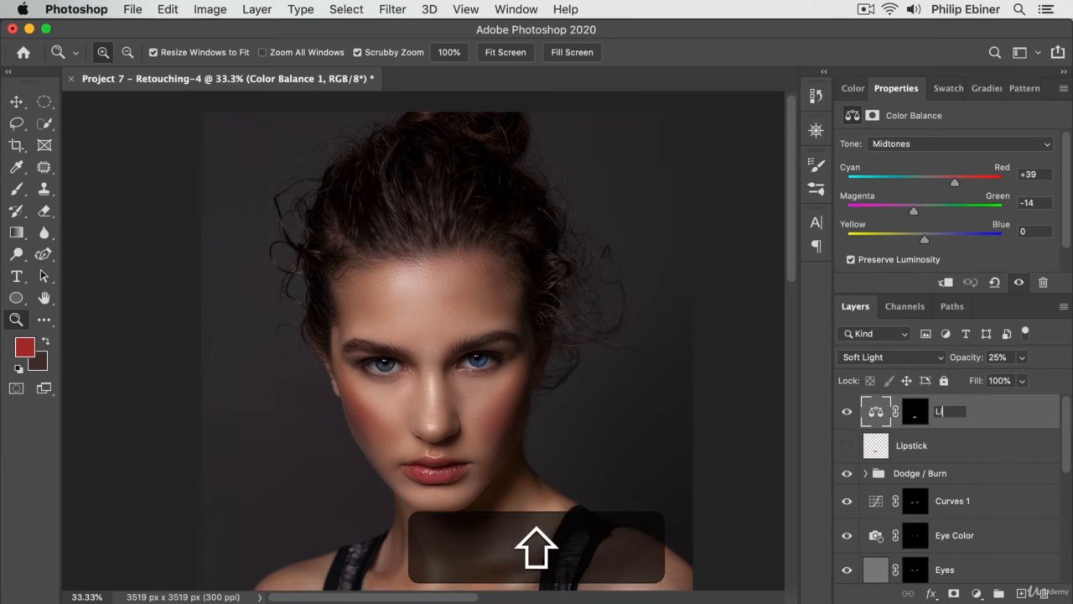
text(ps)
key(Return)
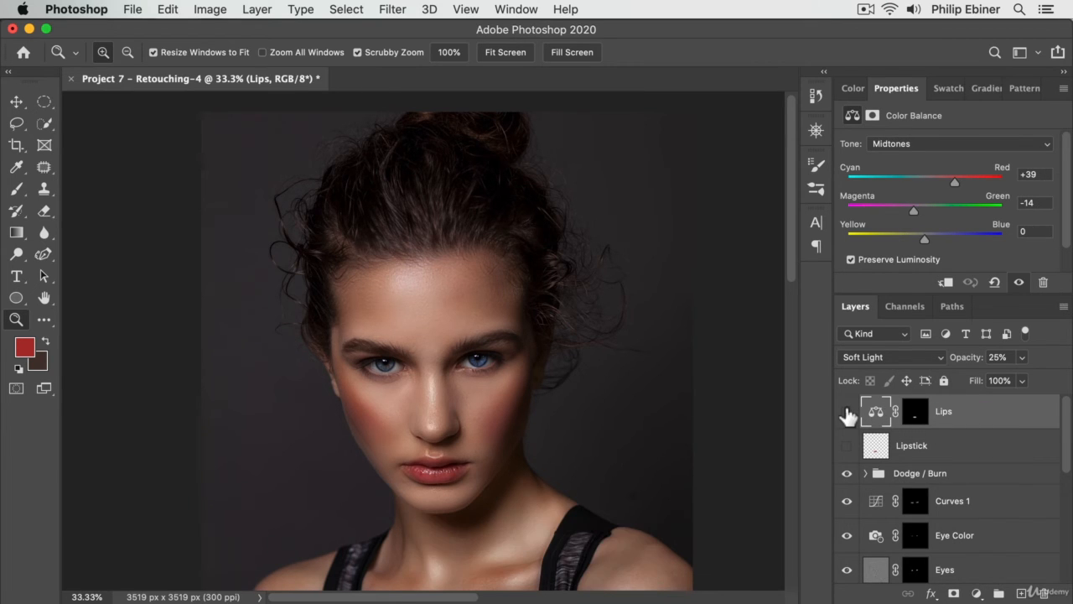
- Compare the portrait with the Lips layer hidden and shown, and try the layer at 50% opacity
click(846, 411)
click(847, 411)
text(50)
key(Return)
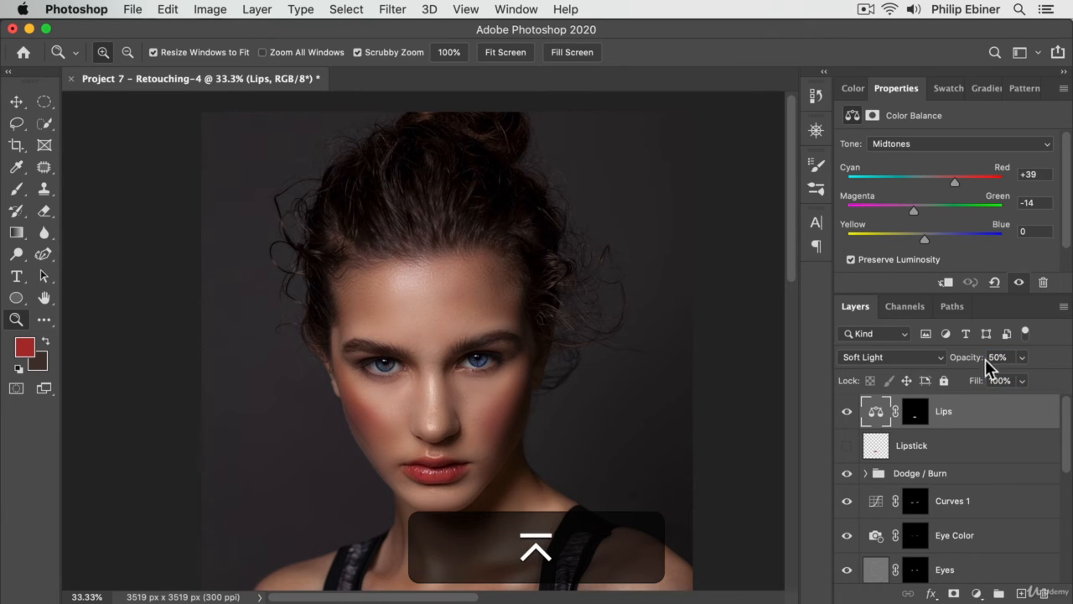
- Set the Lips layer's opacity to 25%
drag(988, 358, 1004, 356)
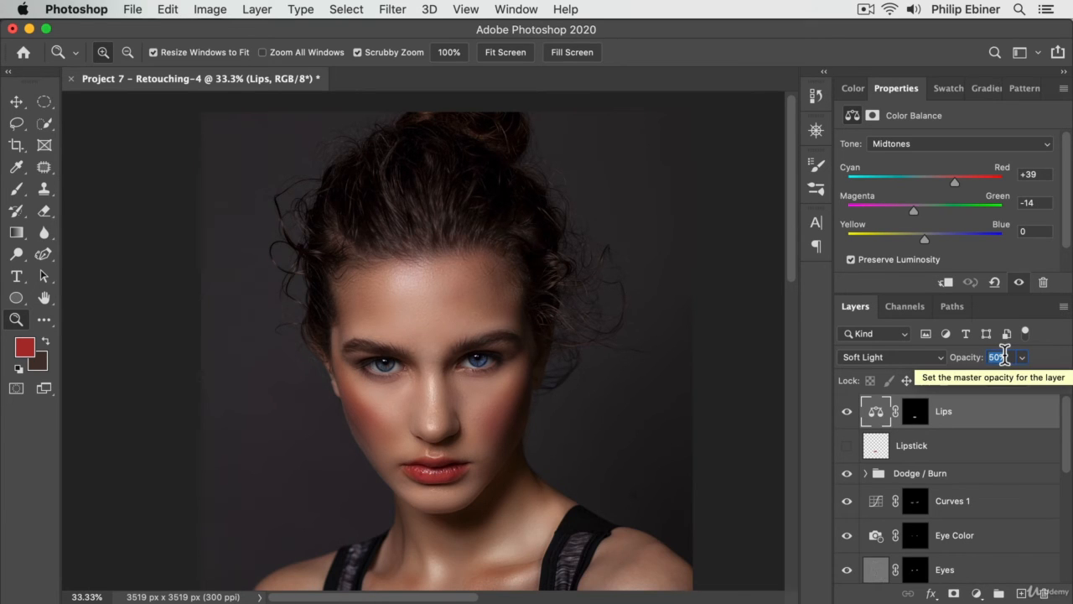
text(25)
key(Return)
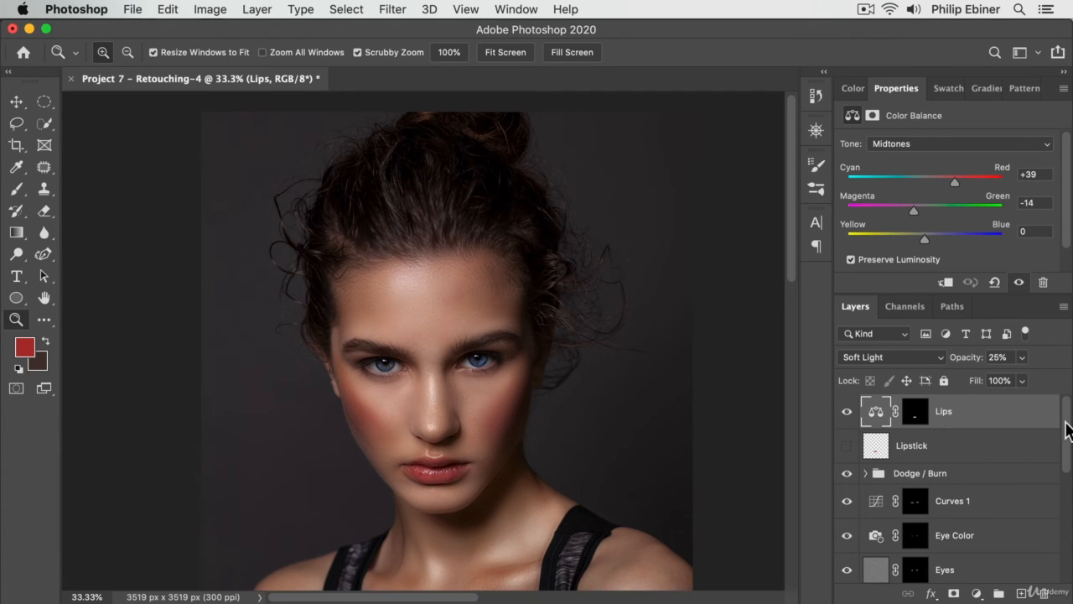
- Hide all the retouching layers from Lips down through Blemishes (merged) inside the Archive group to view the portrait before retouching
mouse_move(847, 410)
mouse_down()
mouse_move(849, 575)
mouse_move(841, 503)
mouse_move(845, 549)
mouse_up()
click(845, 547)
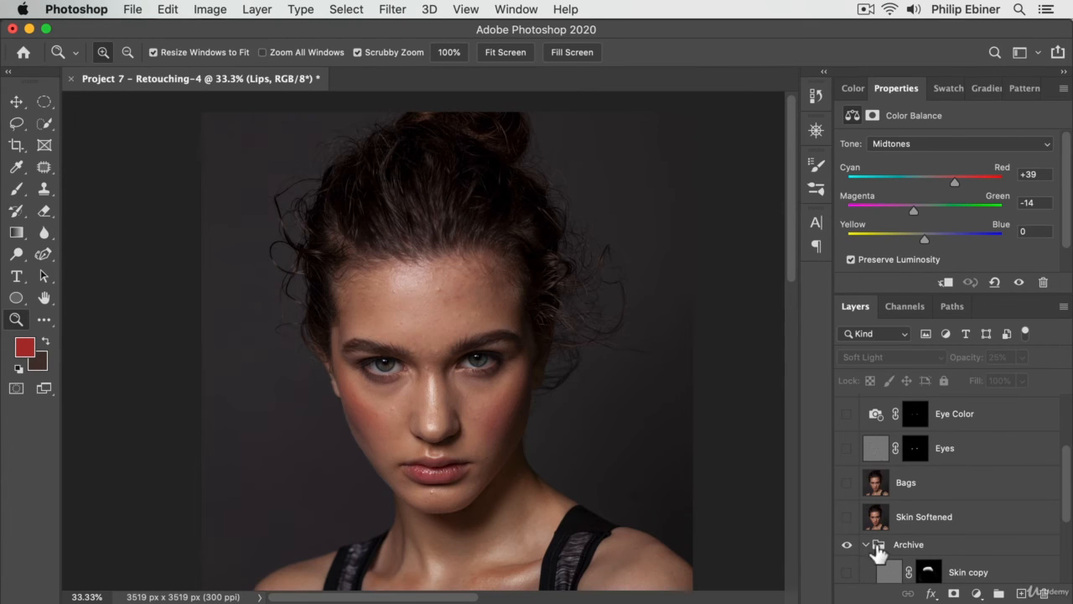
scroll(876, 545, down, 5)
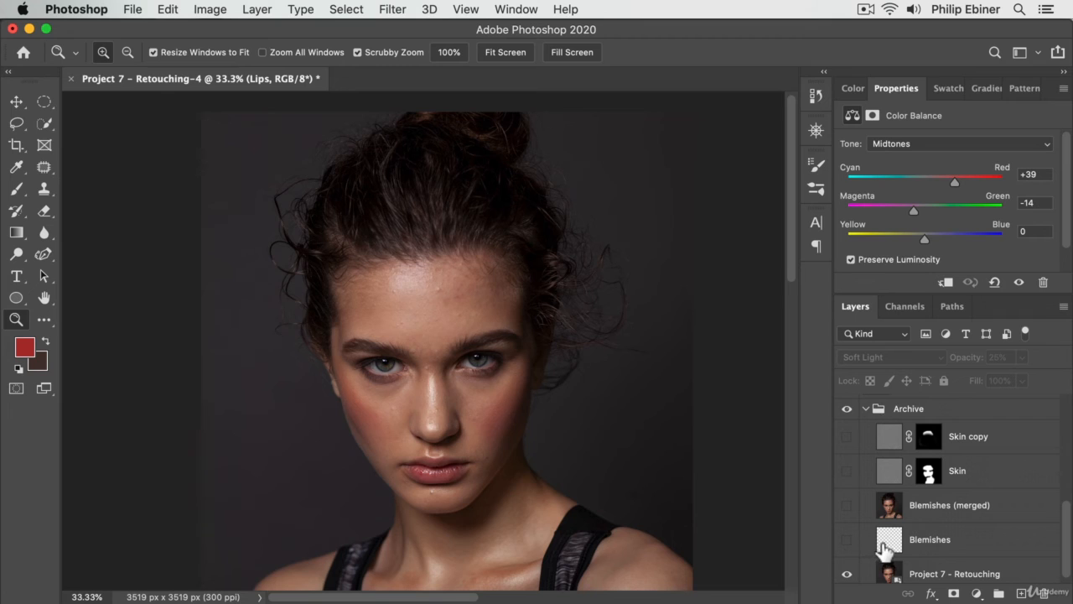
- Show Blemishes (merged), Skin and Skin copy in the Archive group one by one, plus the Skin Softened layer above it
click(849, 506)
click(847, 474)
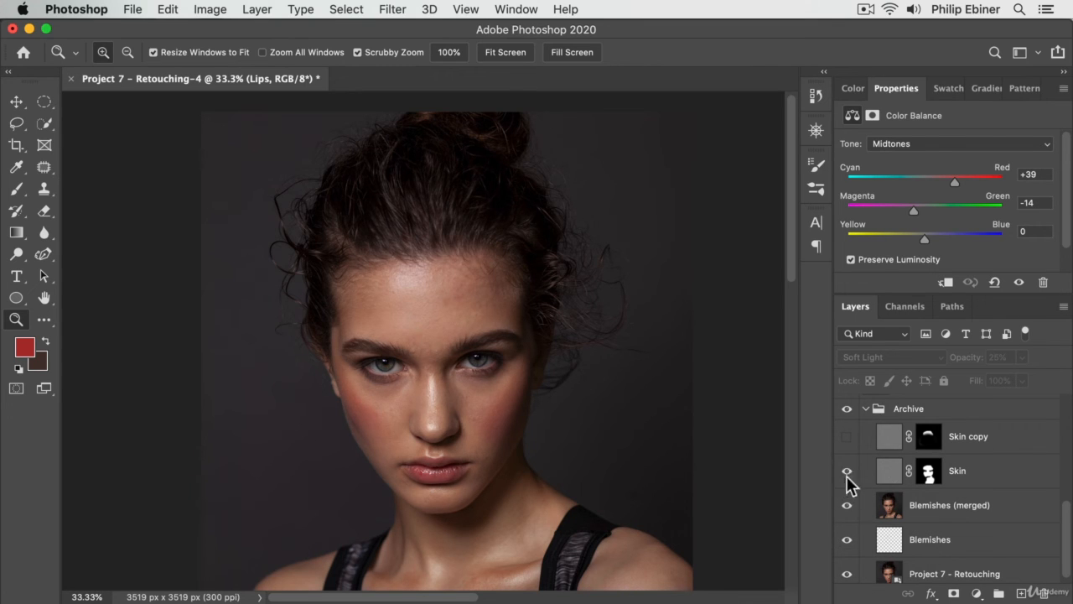
click(844, 439)
scroll(860, 491, up, 1)
scroll(853, 482, up, 3)
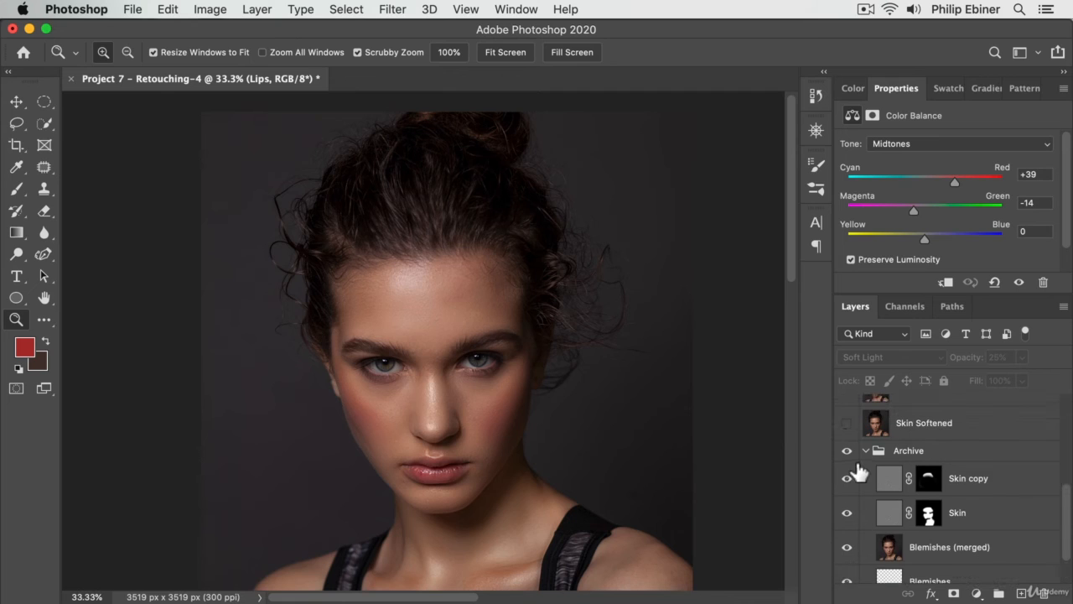
scroll(847, 478, up, 2)
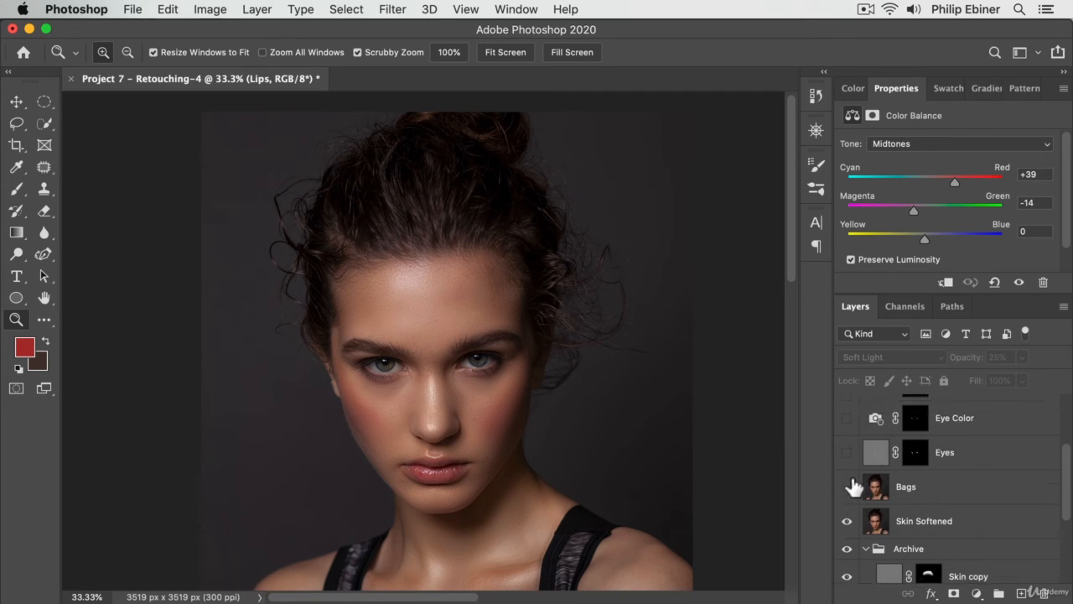
- Show the Bags, Eyes, Eye Color and Curves 1 layers one after another to review each retouch
click(847, 486)
click(846, 453)
scroll(851, 469, up, 2)
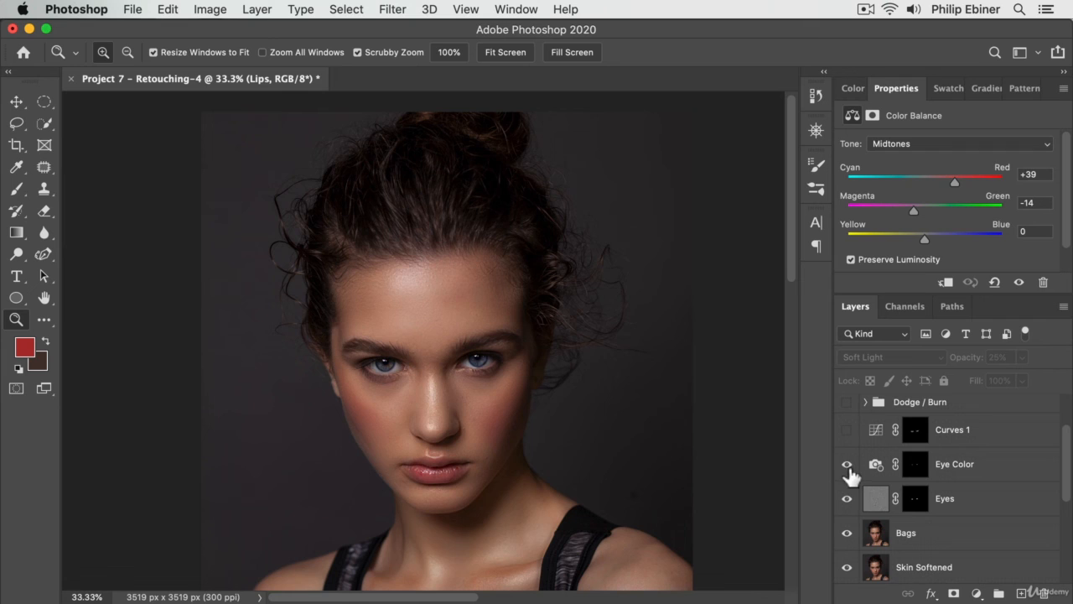
click(846, 430)
scroll(848, 495, up, 1)
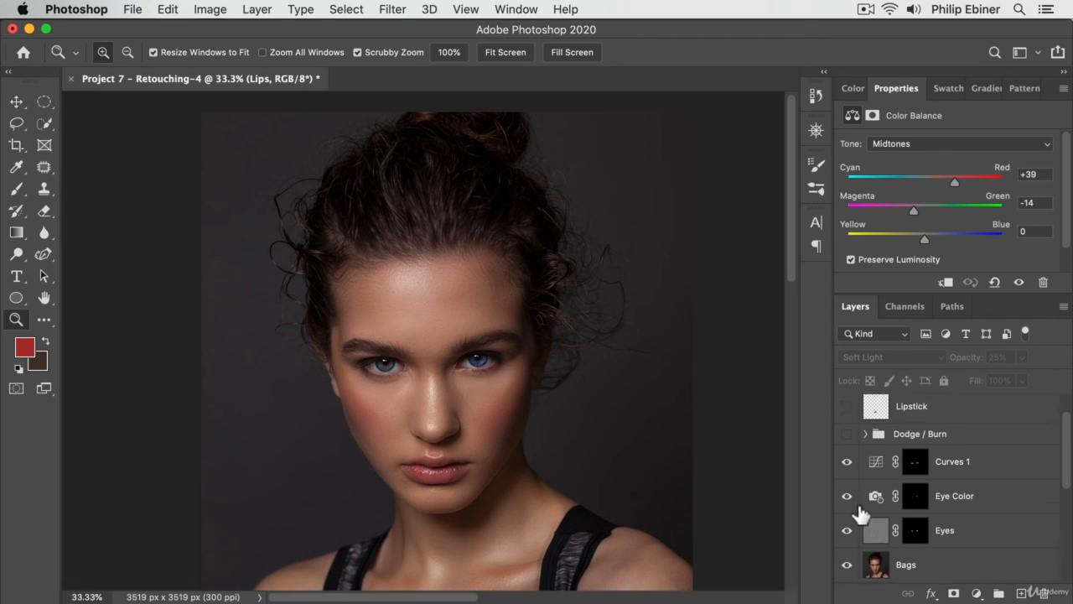
- Rename the Curves 1 layer as Bags and compare the portrait with it hidden and shown
double_click(953, 462)
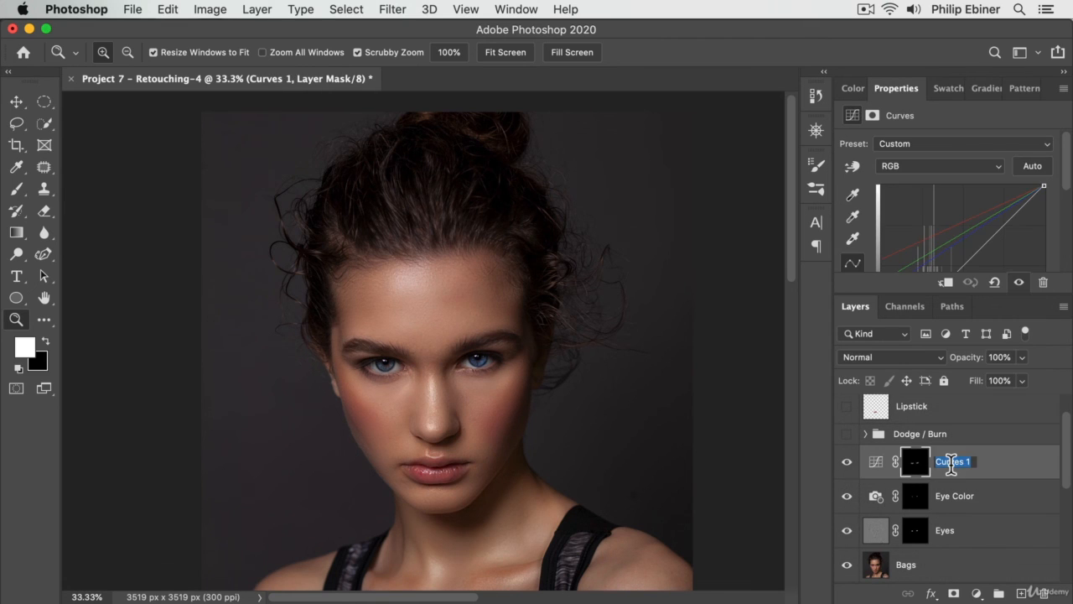
text(Bags)
key(Return)
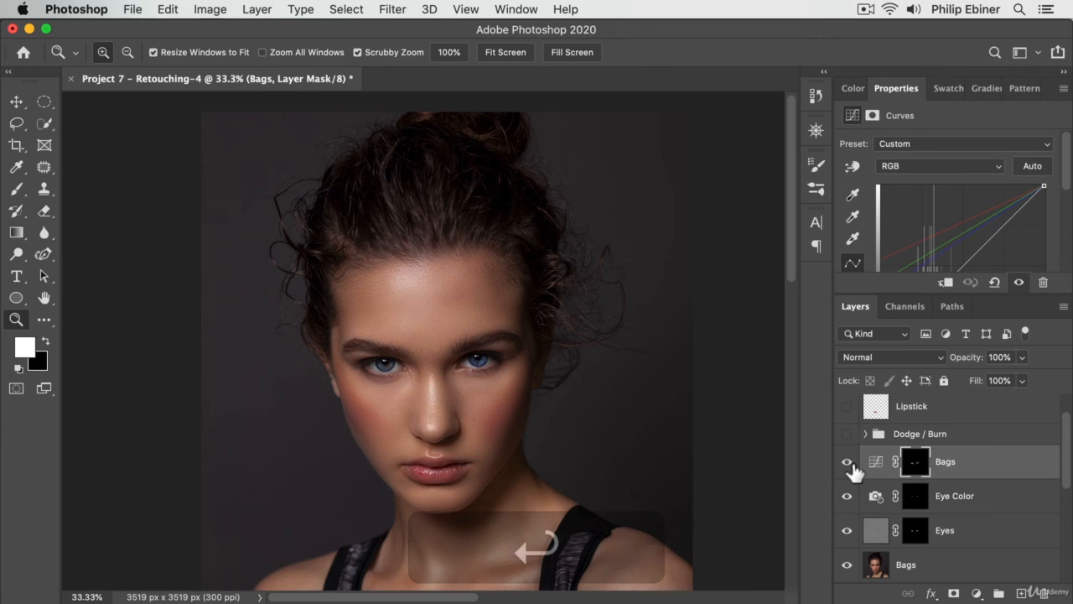
click(847, 463)
click(848, 463)
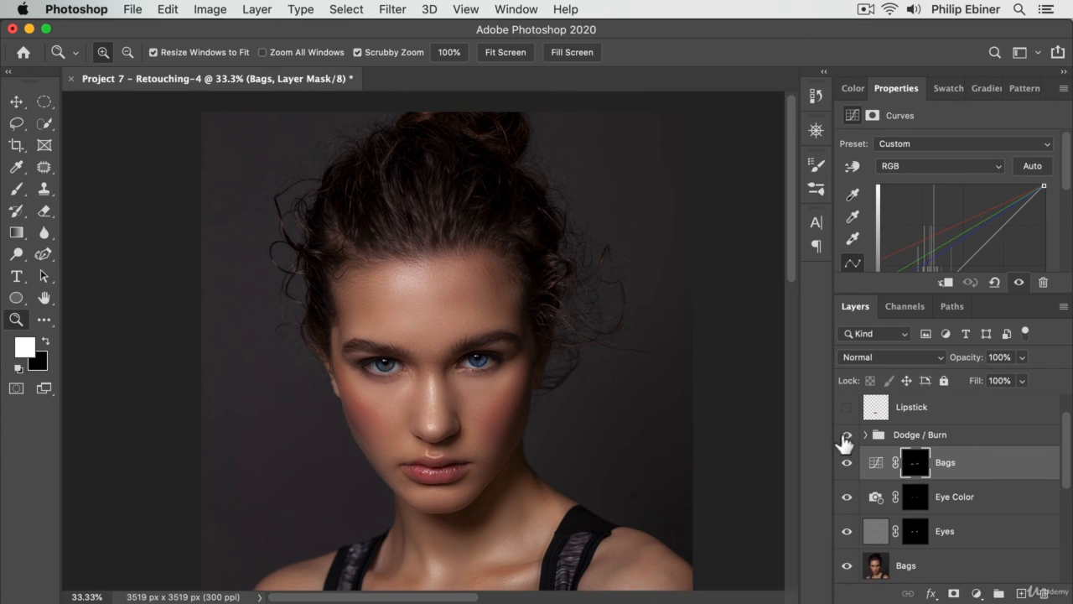
- Show the Dodge / Burn group and compare the Lipstick layer with the Lips layer, leaving only Lips shown of the two
click(846, 436)
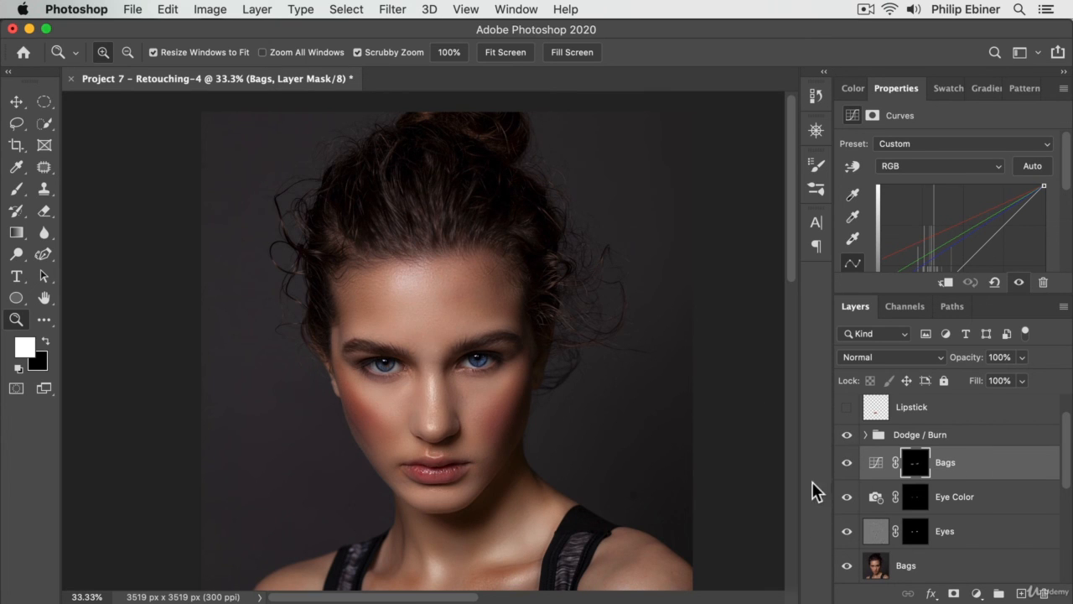
scroll(939, 503, up, 2)
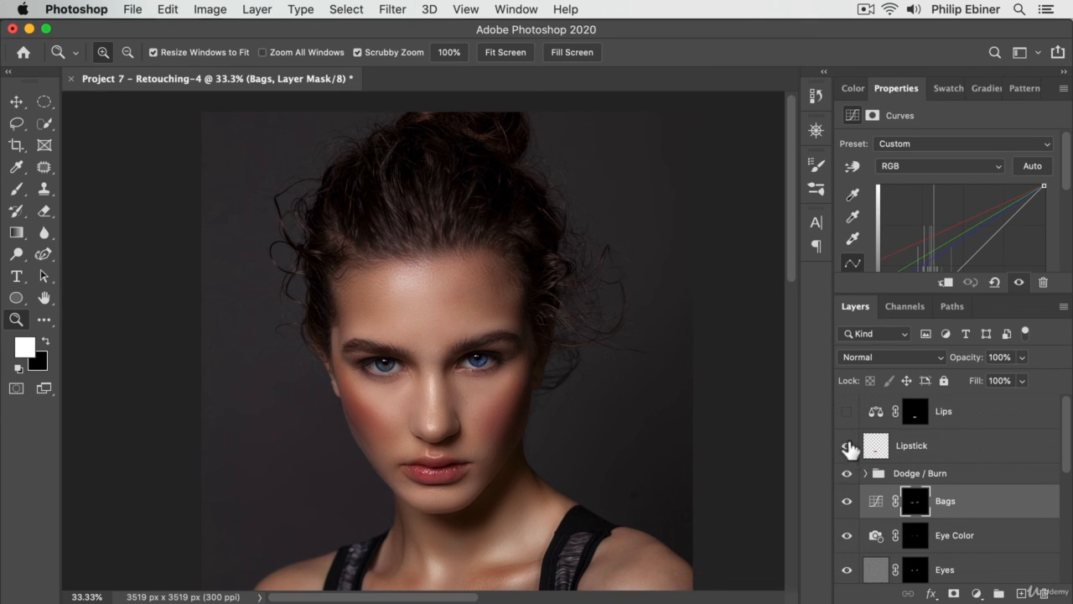
click(847, 447)
click(846, 411)
- Delete the unused Lipstick layer
click(922, 446)
key(BackSpace)
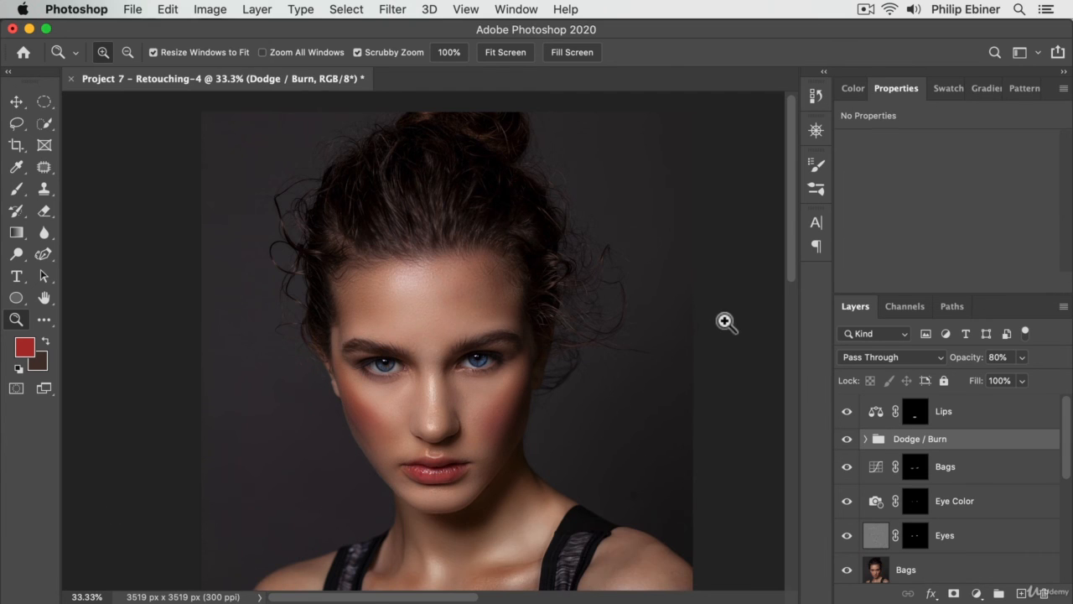